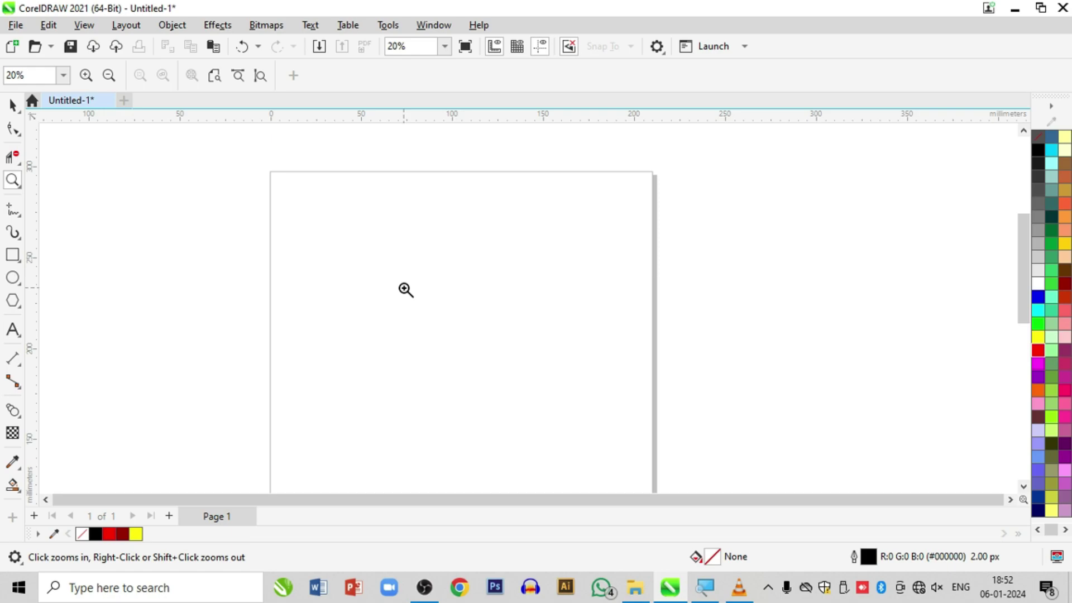
- Draw a 5.1 mm black circle near the page's top-left and copy it to the top-right
left_click(406, 290)
key("F7")
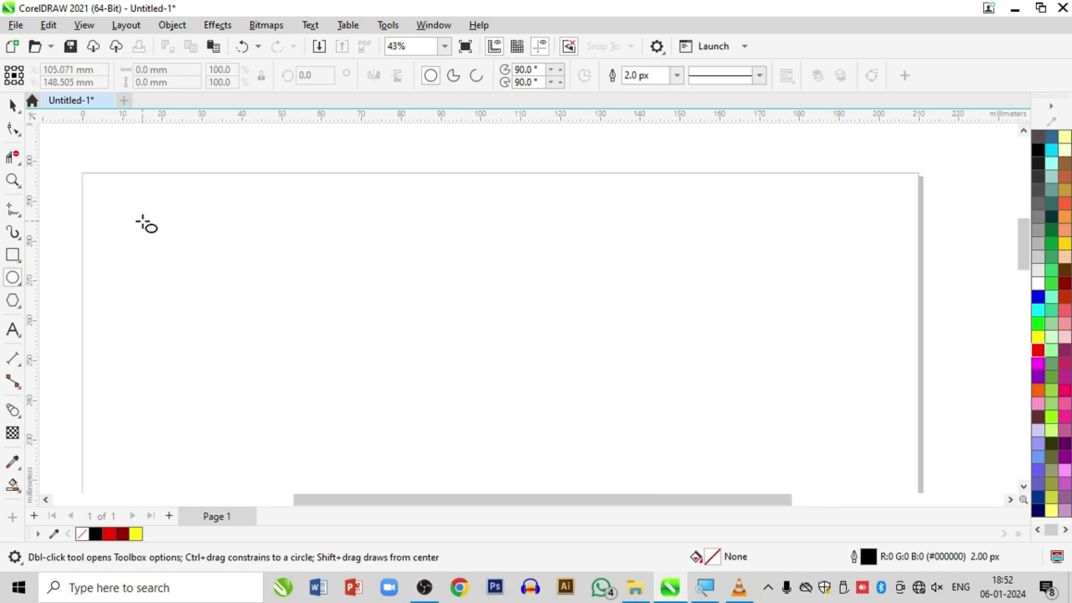
left_click_drag(142, 223, 161, 241)
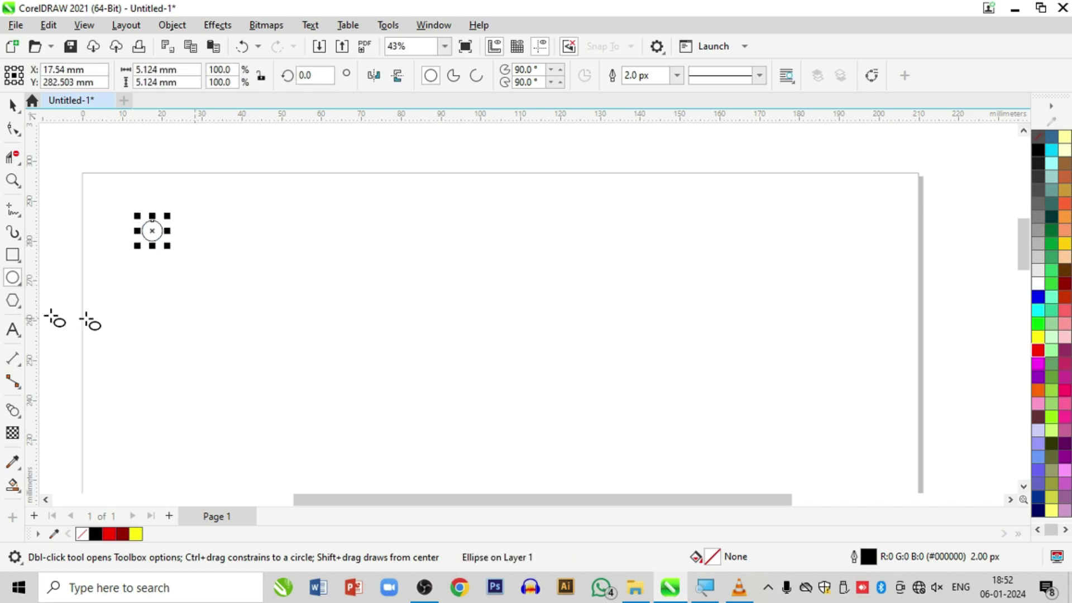
left_click(12, 105)
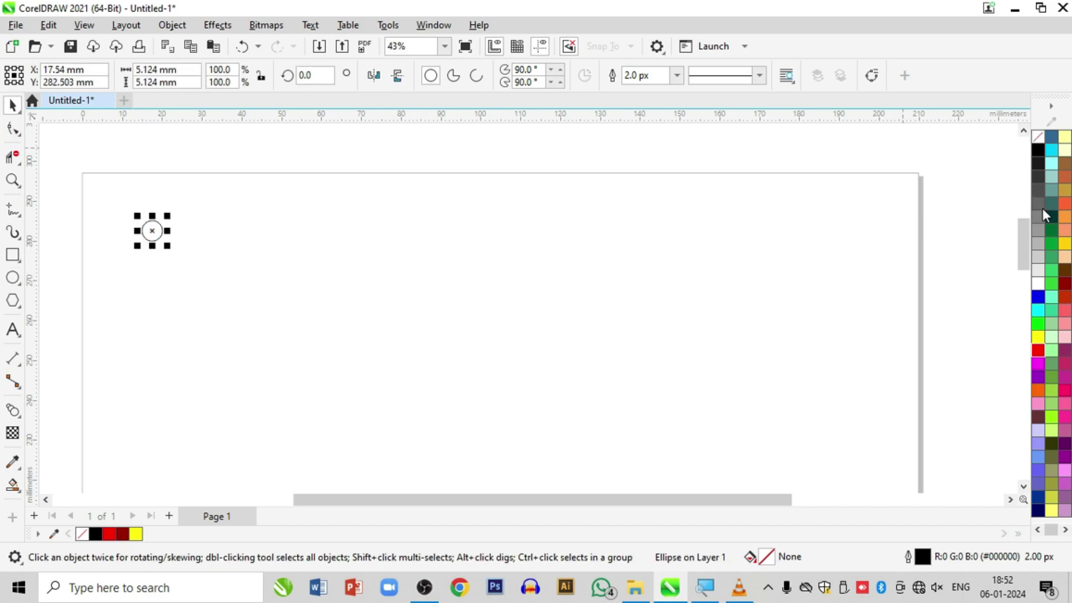
left_click(1036, 149)
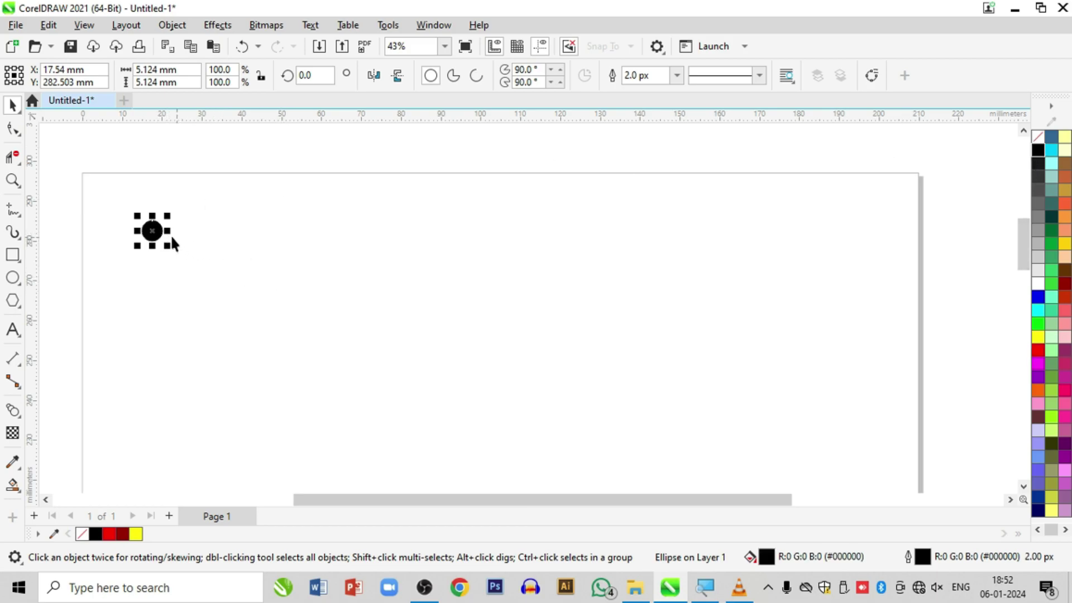
left_click_drag(155, 232, 832, 244)
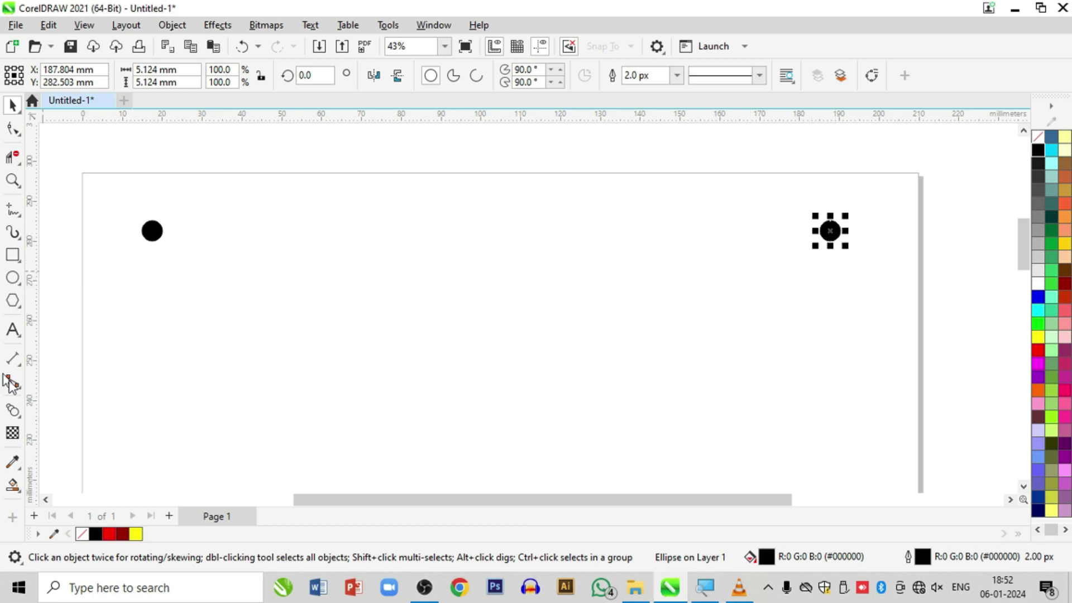
- Blend the left black circle into the right one with 20 steps
left_click(16, 414)
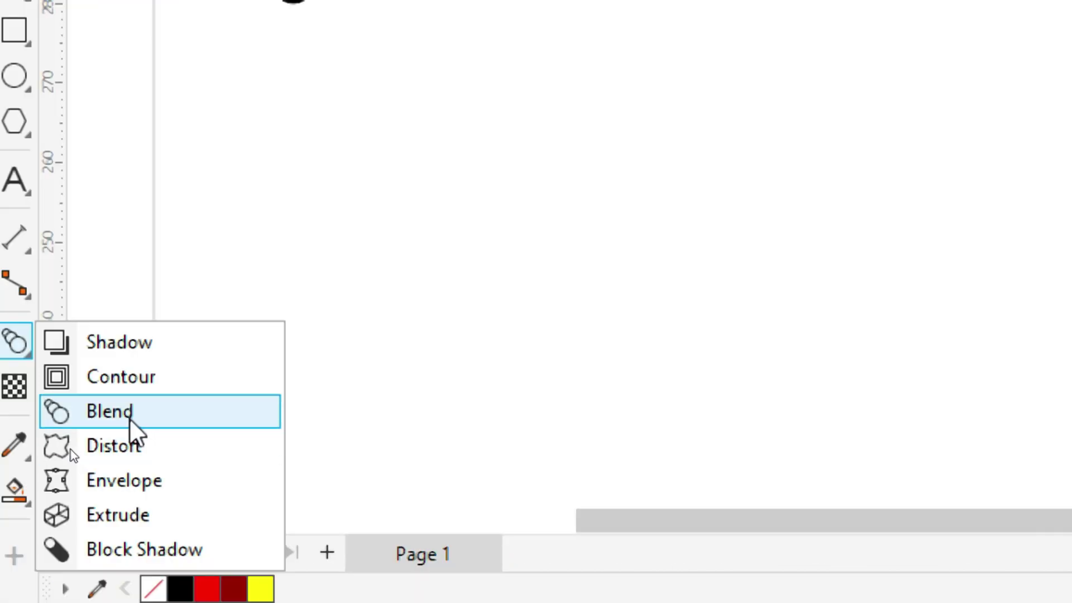
left_click(130, 419)
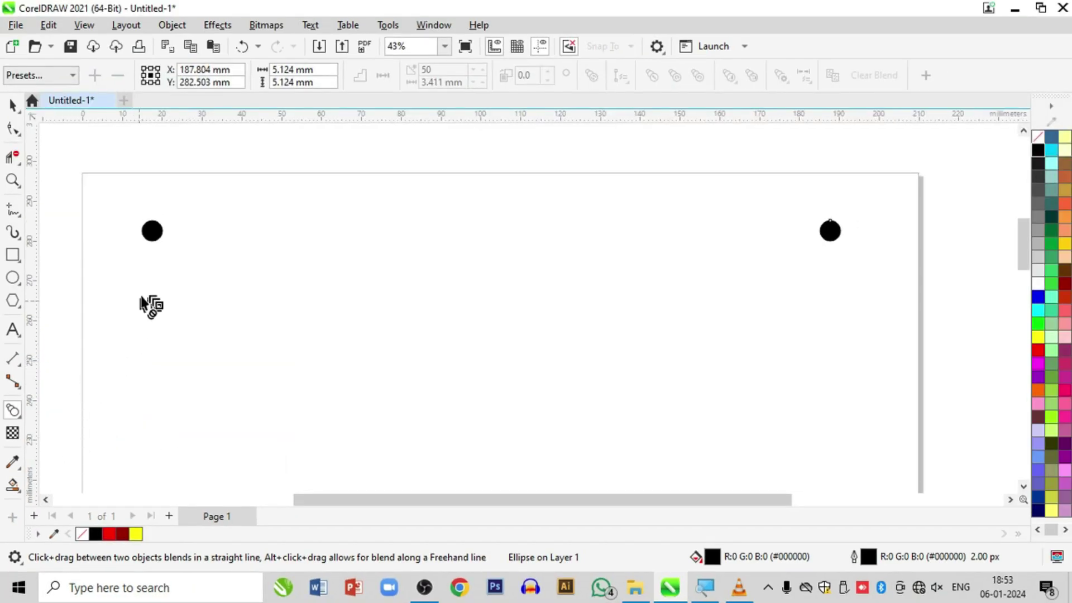
left_click_drag(153, 243, 831, 236)
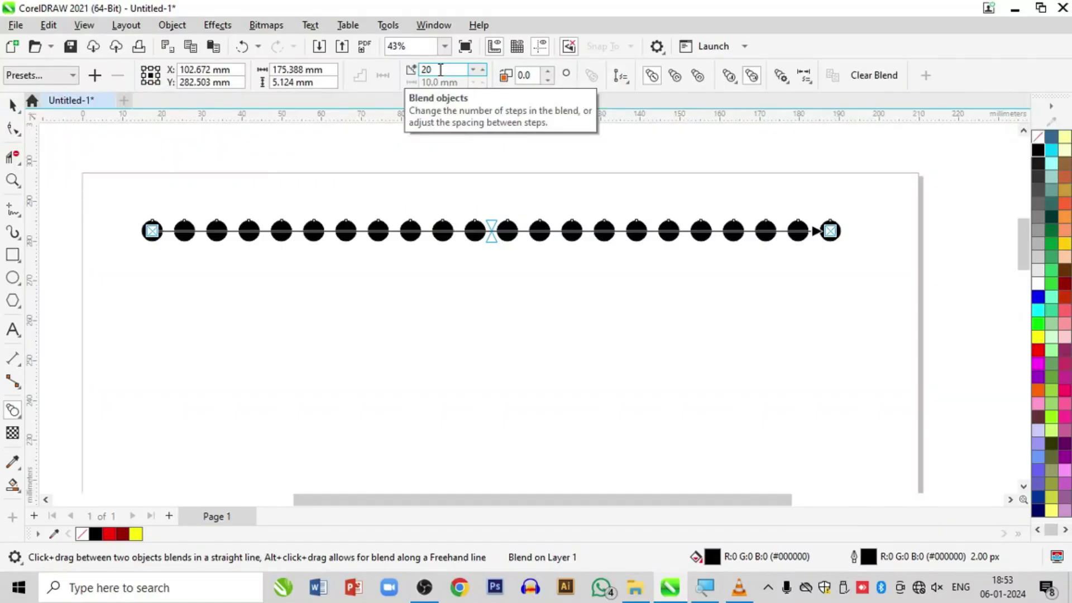
- Draw a large circle about 119 mm wide below the row of blended dots
left_click(15, 187)
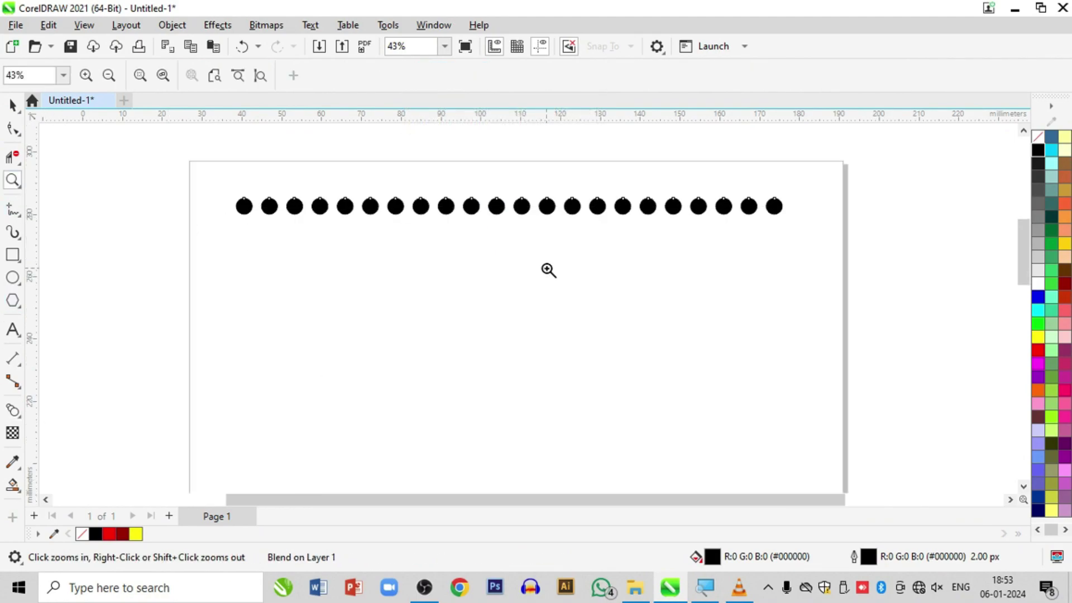
right_click(541, 266)
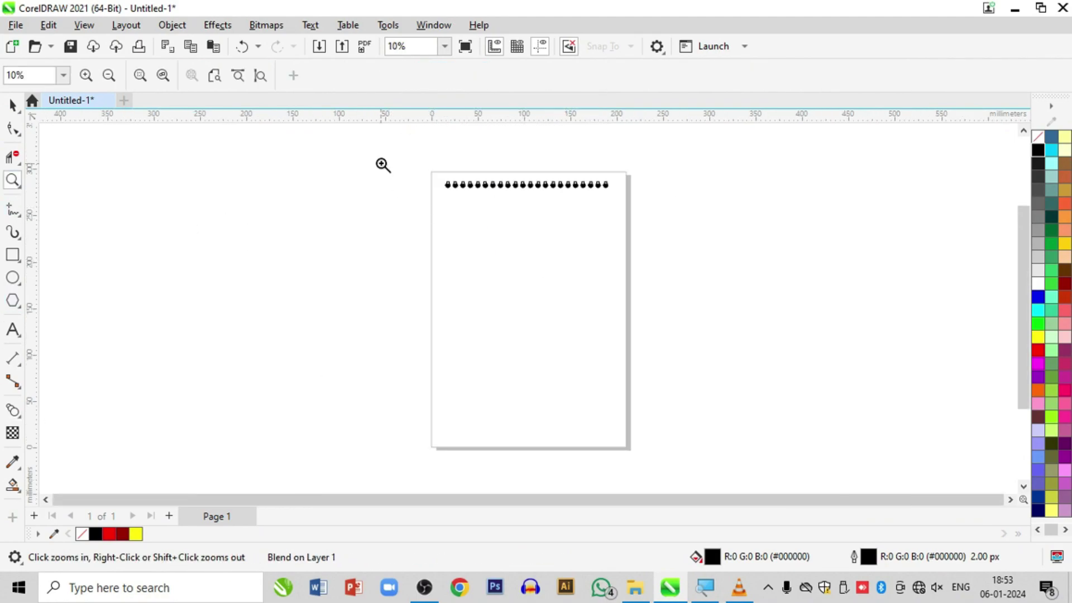
left_click_drag(382, 164, 707, 369)
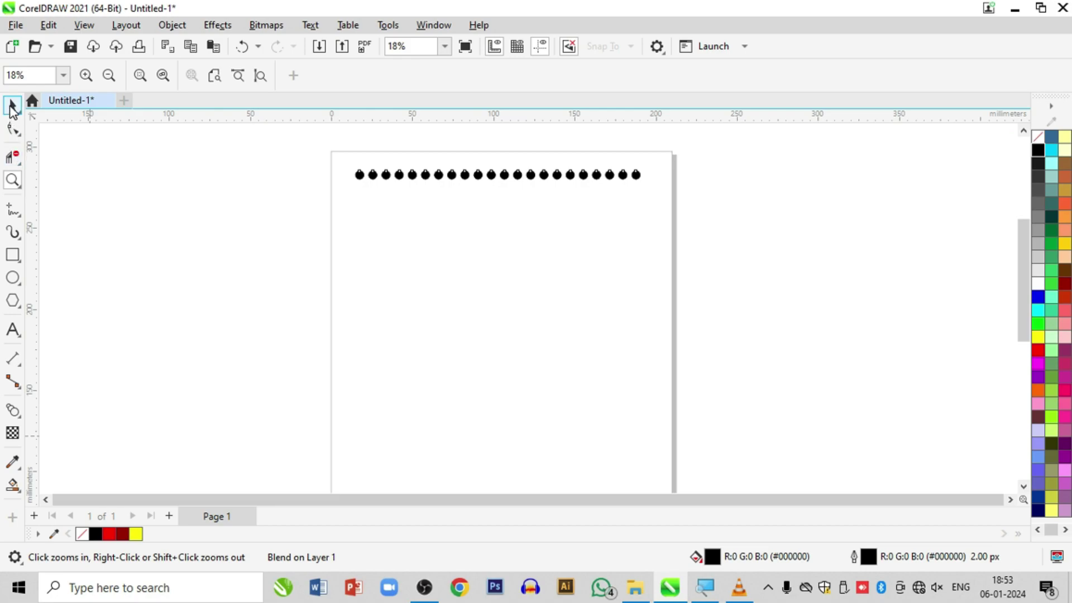
left_click(11, 105)
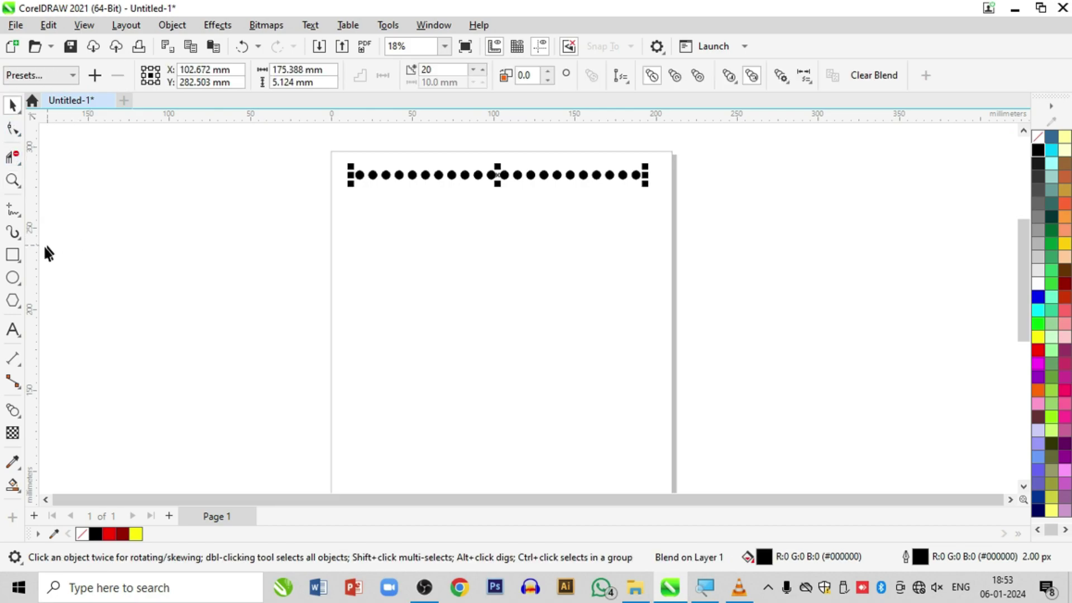
left_click(12, 279)
left_click_drag(401, 216, 555, 413)
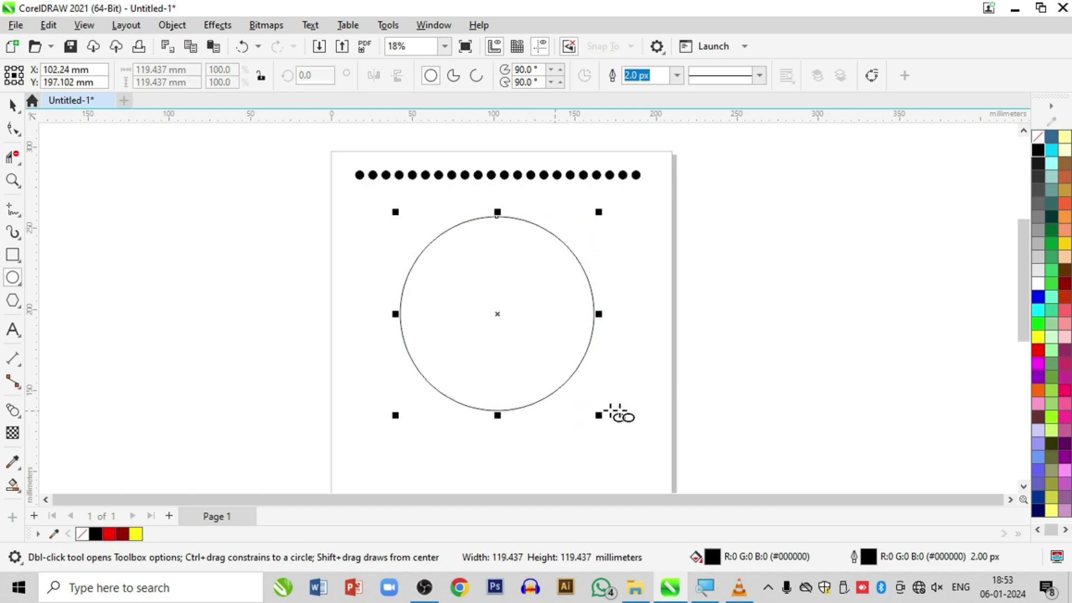
left_click(11, 107)
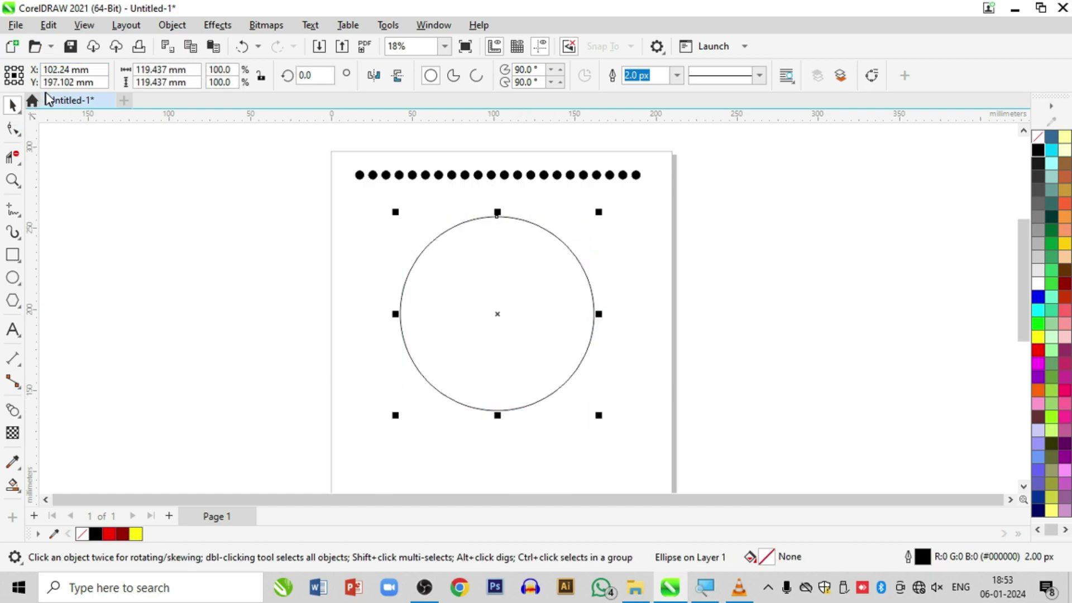
- Zoom in on the circle and the dot row, then back out to the whole page
left_click(12, 180)
left_click_drag(287, 139, 793, 437)
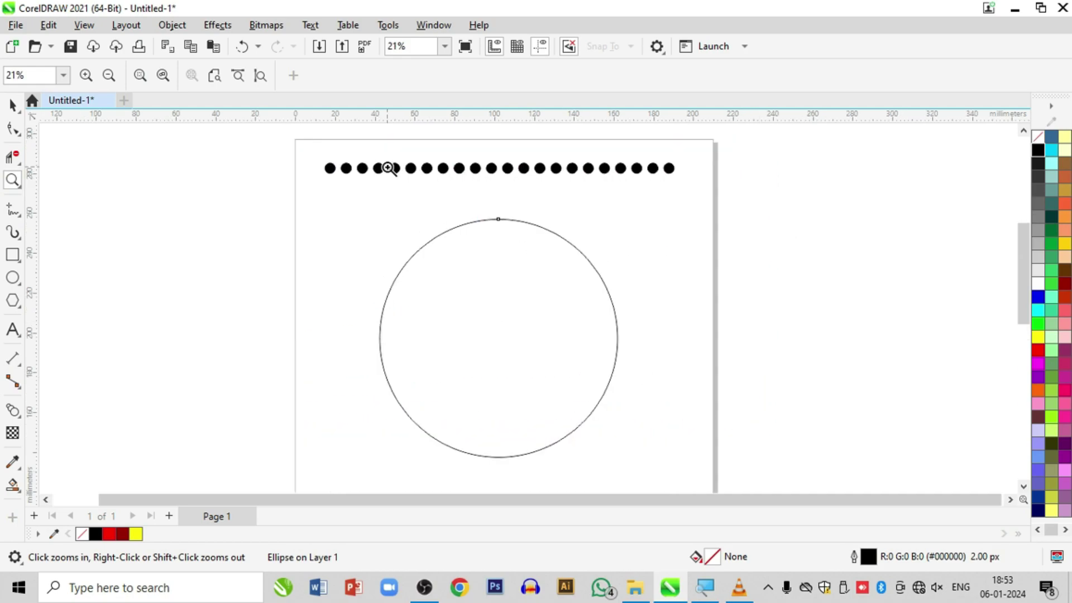
left_click_drag(291, 150, 747, 238)
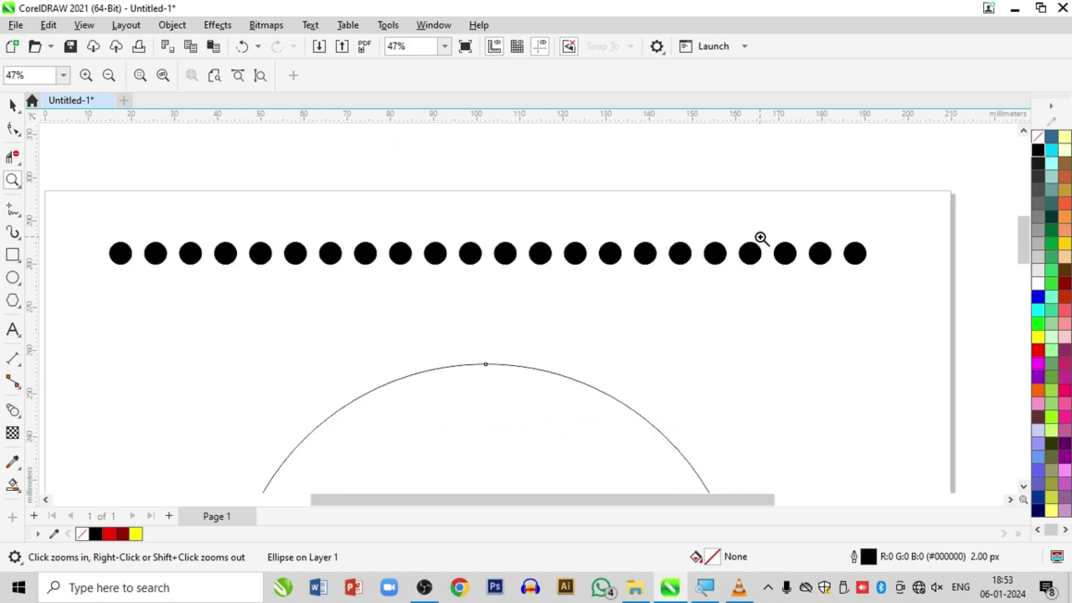
right_click(674, 254)
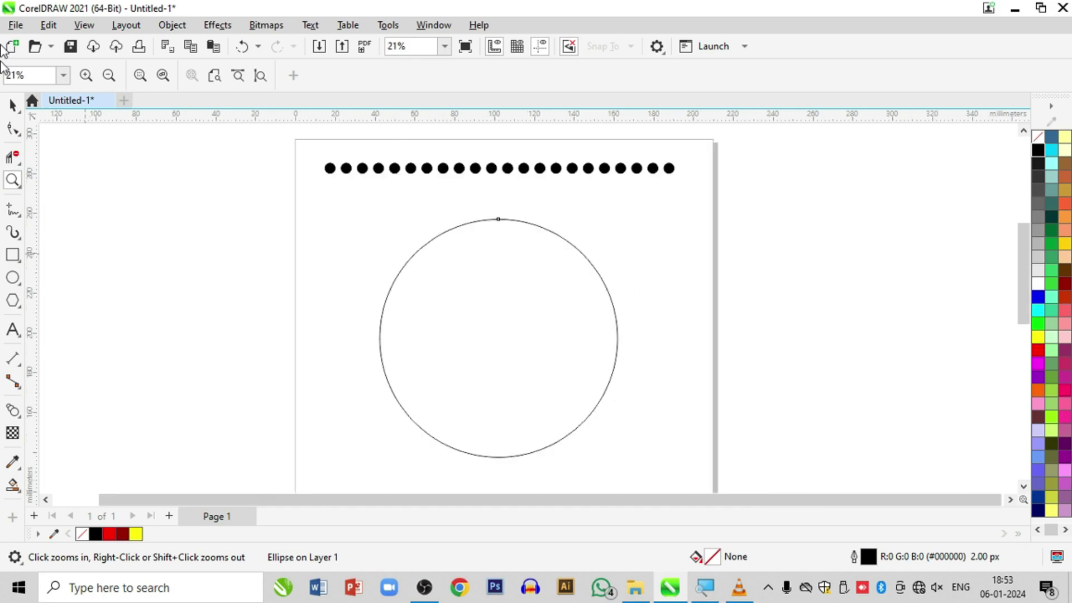
left_click(12, 104)
- Attach the 20-dot blend to the large circle as its new path
left_click(395, 170)
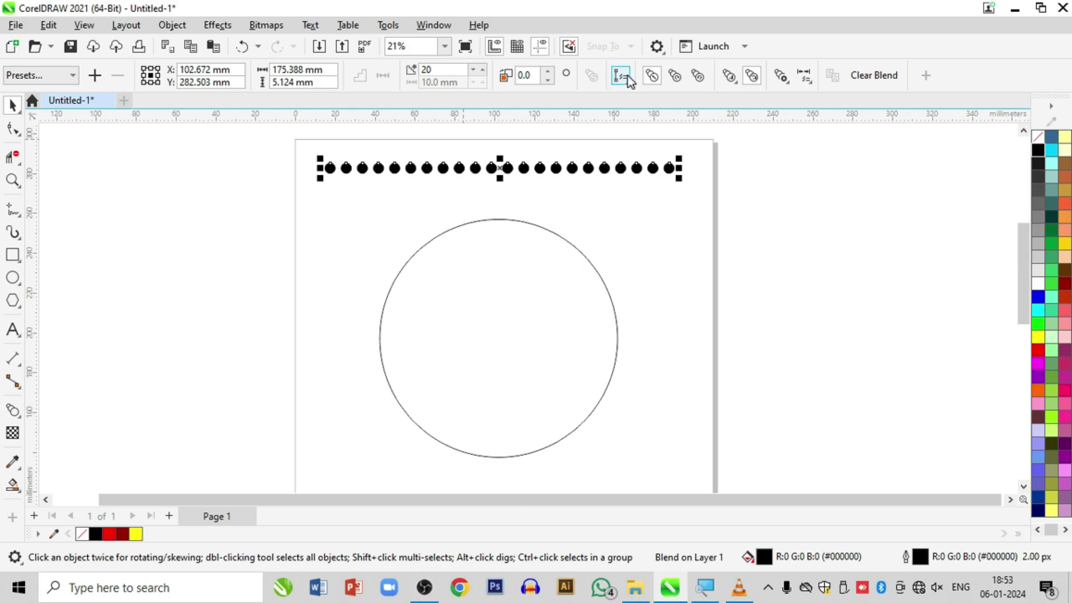
left_click(626, 82)
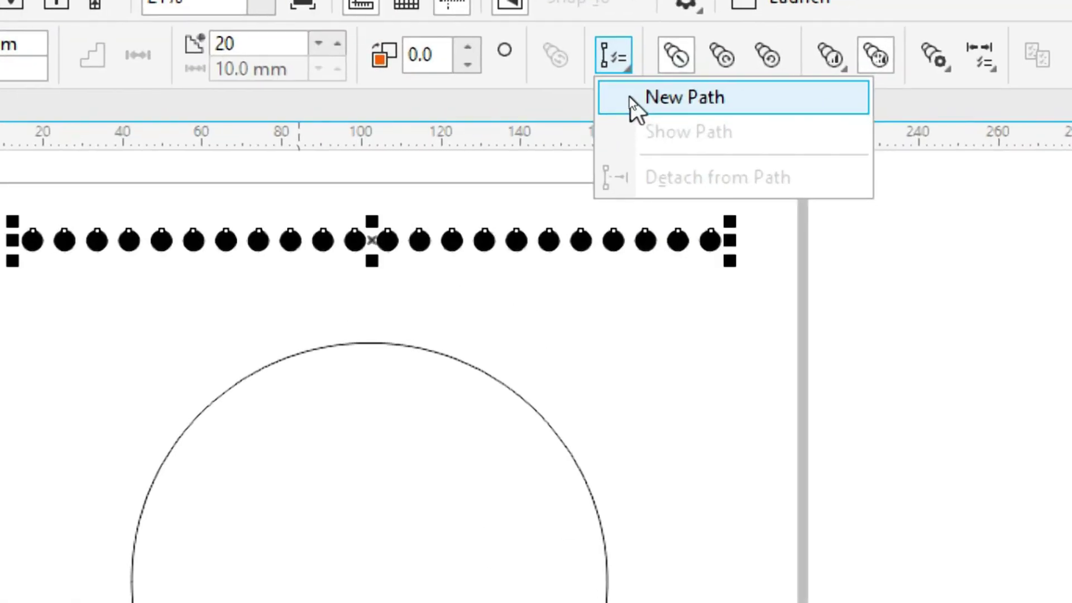
left_click(633, 99)
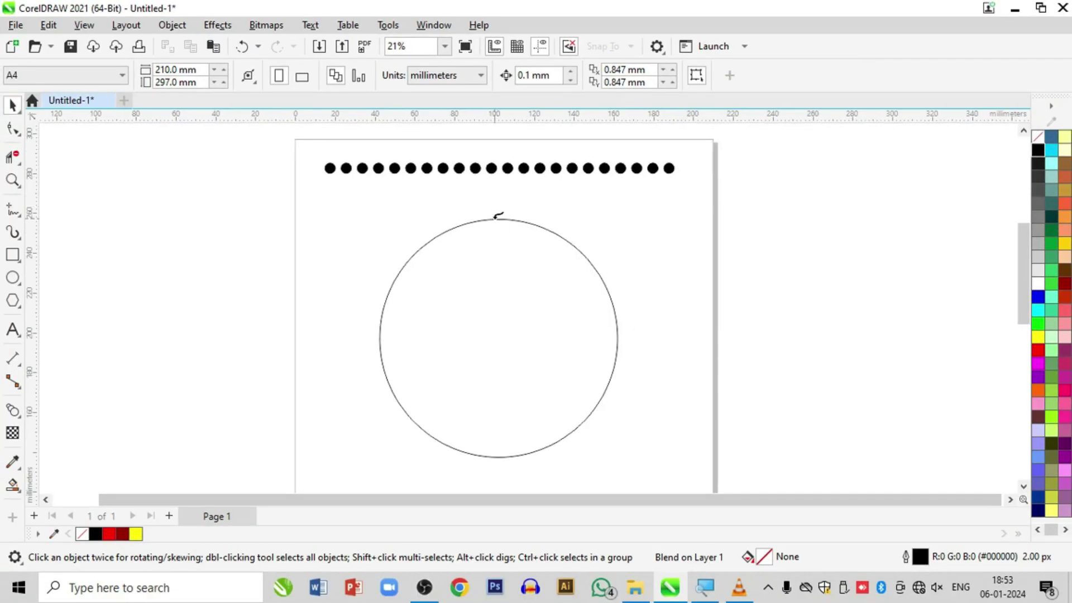
left_click(494, 218)
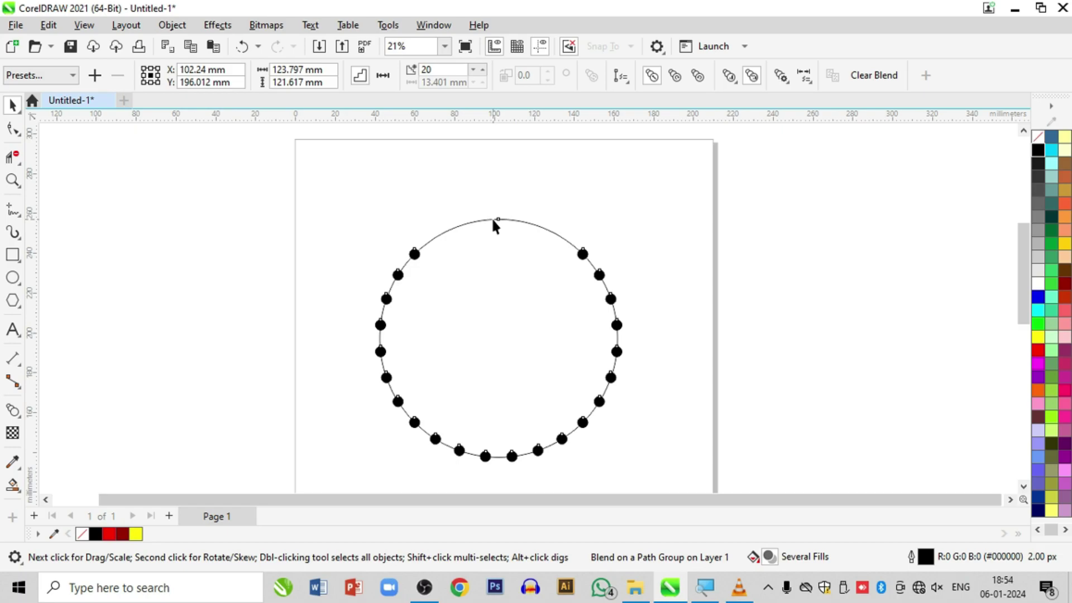
left_click(786, 83)
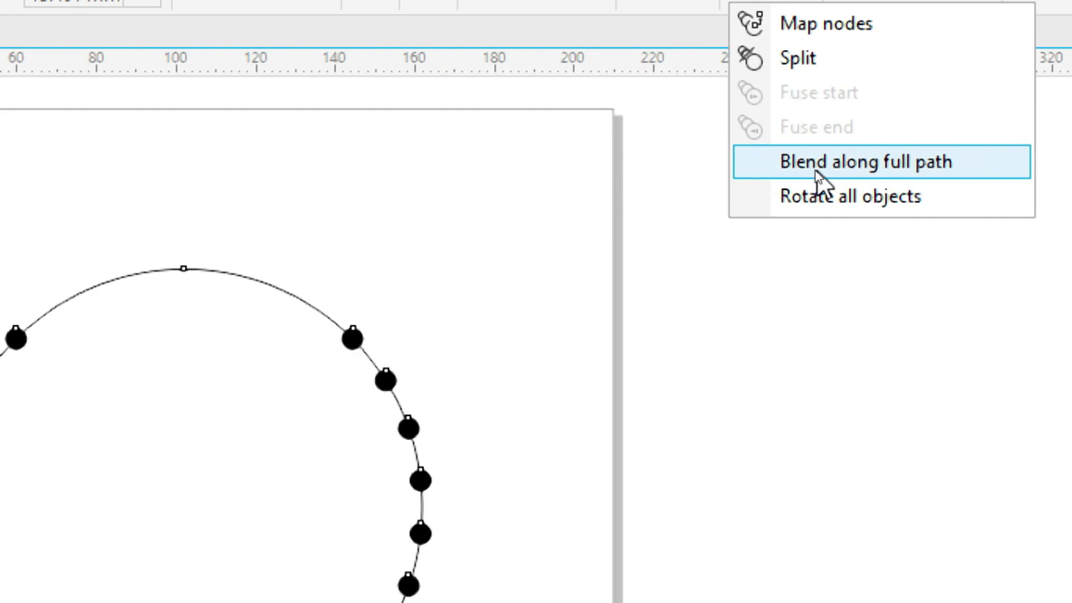
- Spread the dots around the full circle and raise the blend to 50, then 75 steps
left_click(858, 163)
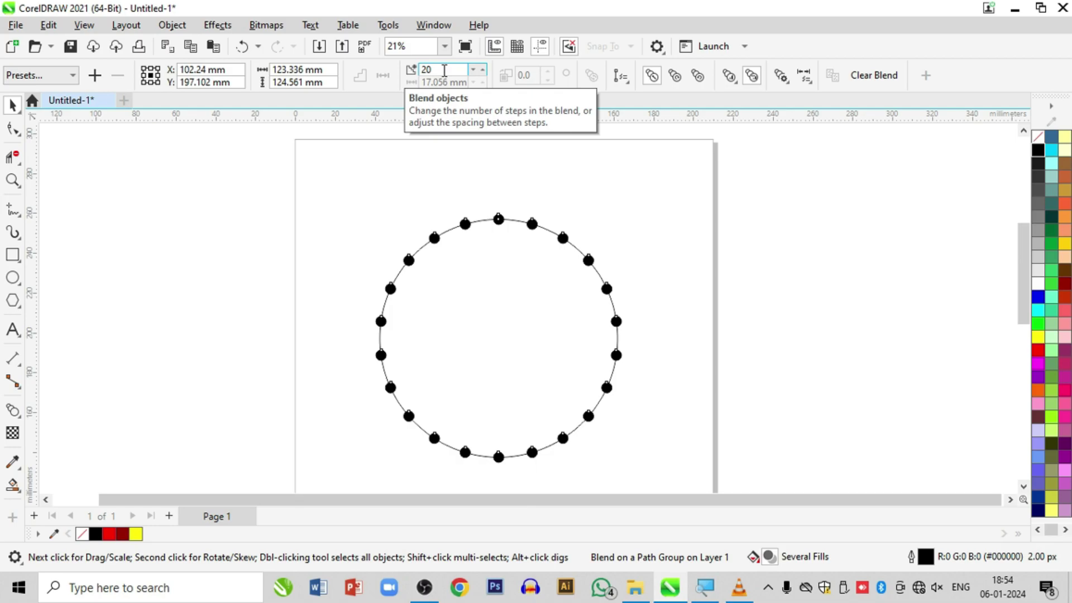
double_click(444, 70)
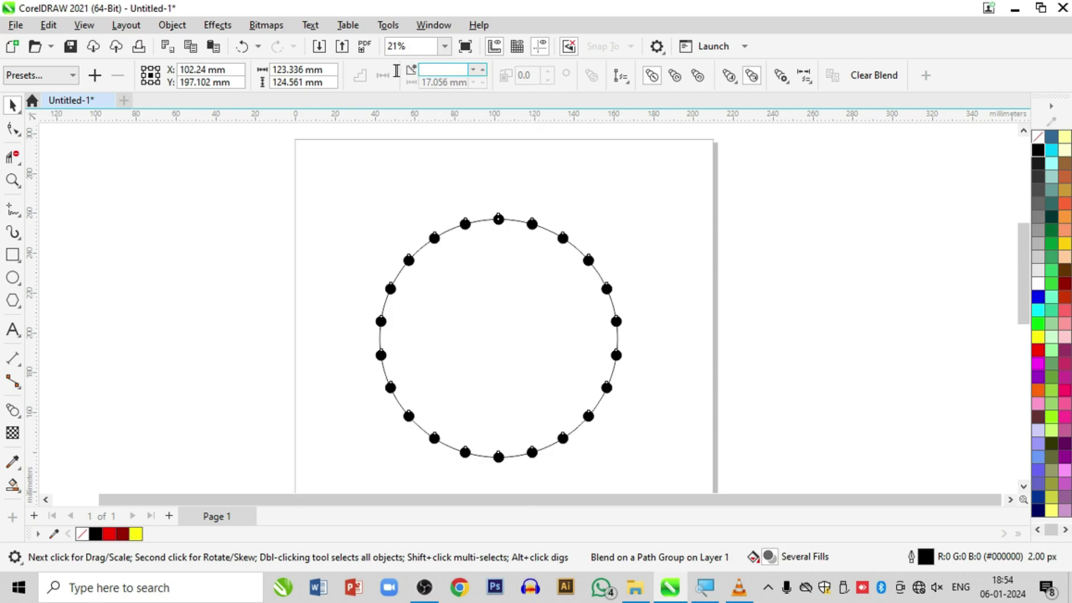
type("50")
key("Return")
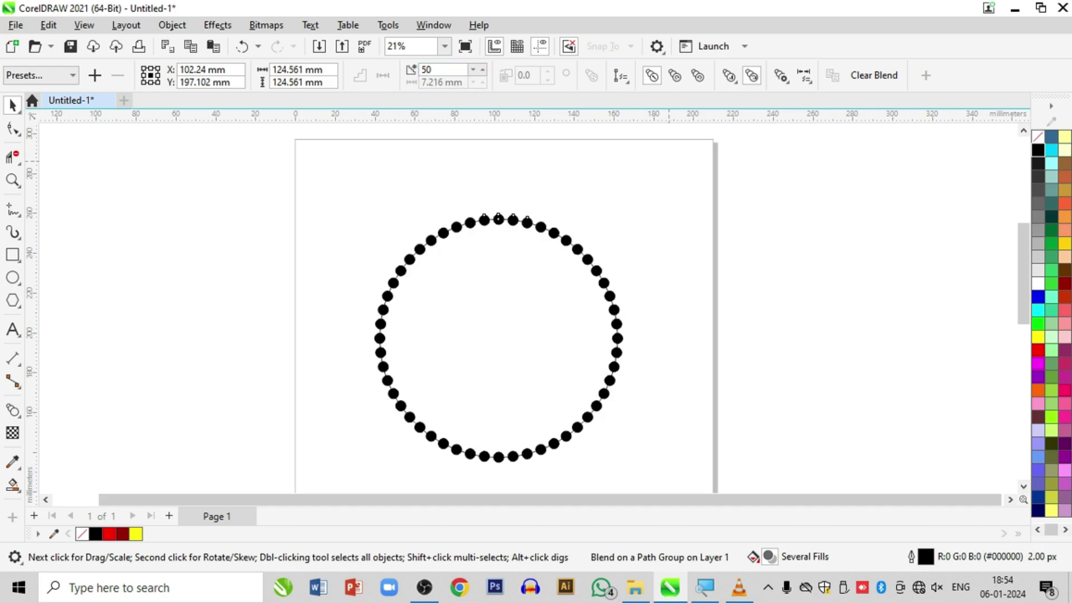
double_click(424, 70)
type("75")
key("Return")
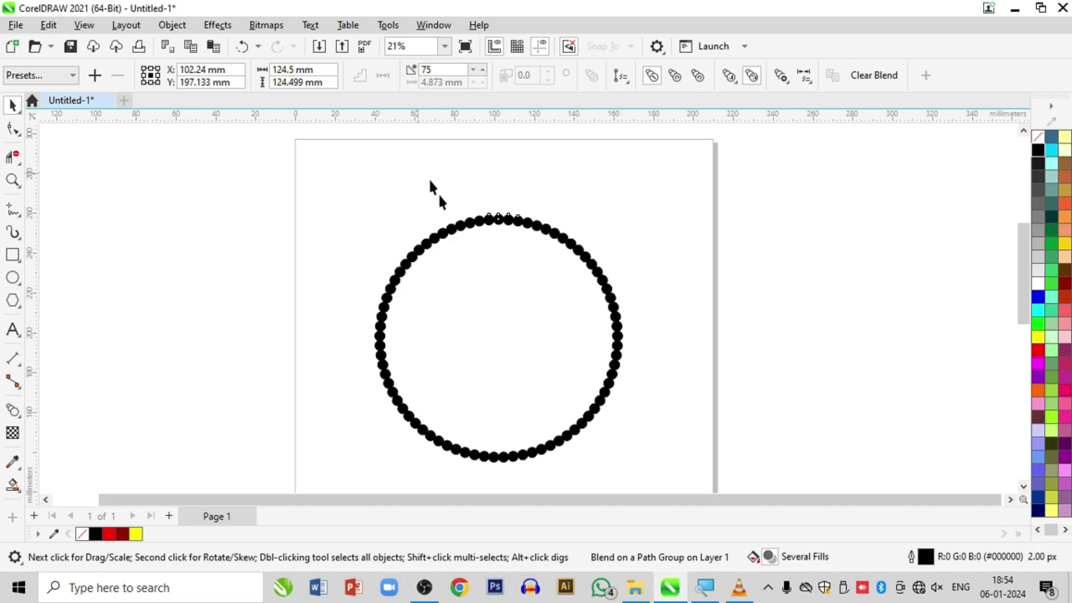
- Zoom onto the ring's top half and step the blend count up to 117
left_click(12, 179)
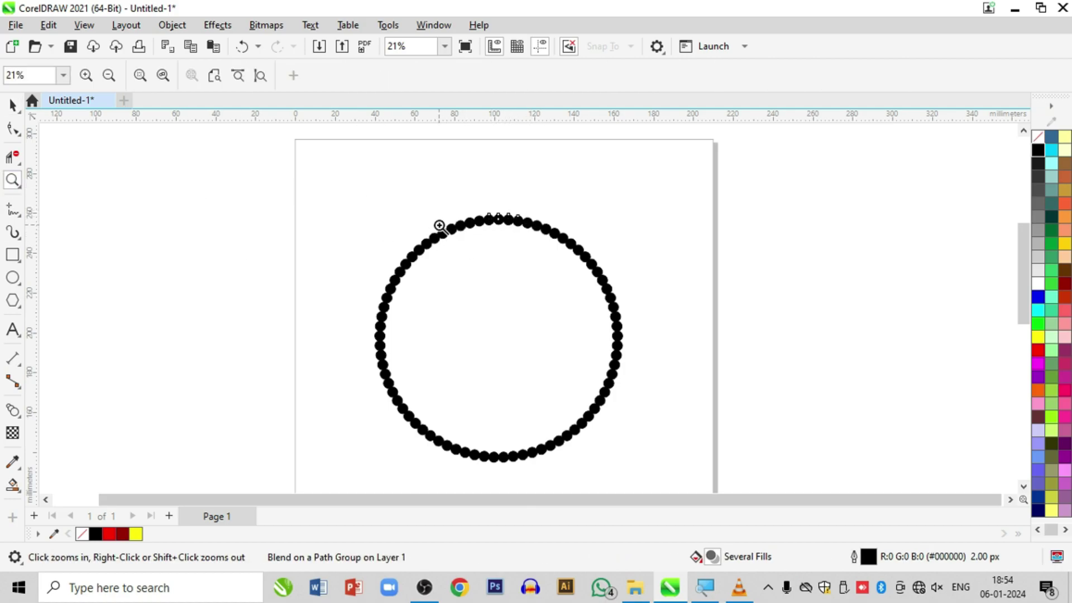
mouse_move(366, 194)
left_mouse_down()
mouse_move(643, 331)
mouse_move(646, 450)
left_mouse_up()
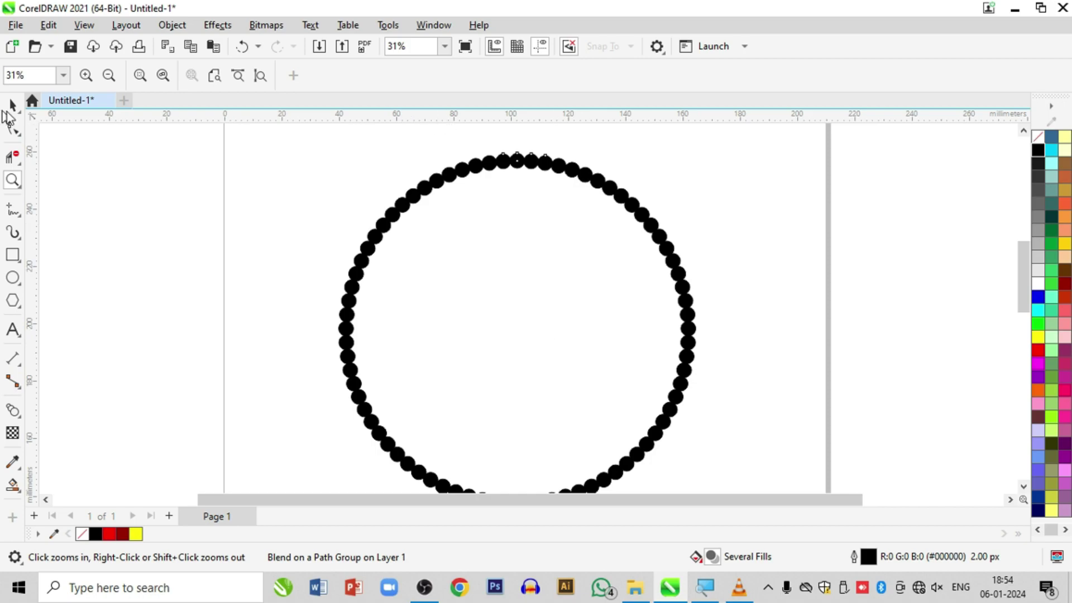
left_click(12, 104)
left_click(483, 69)
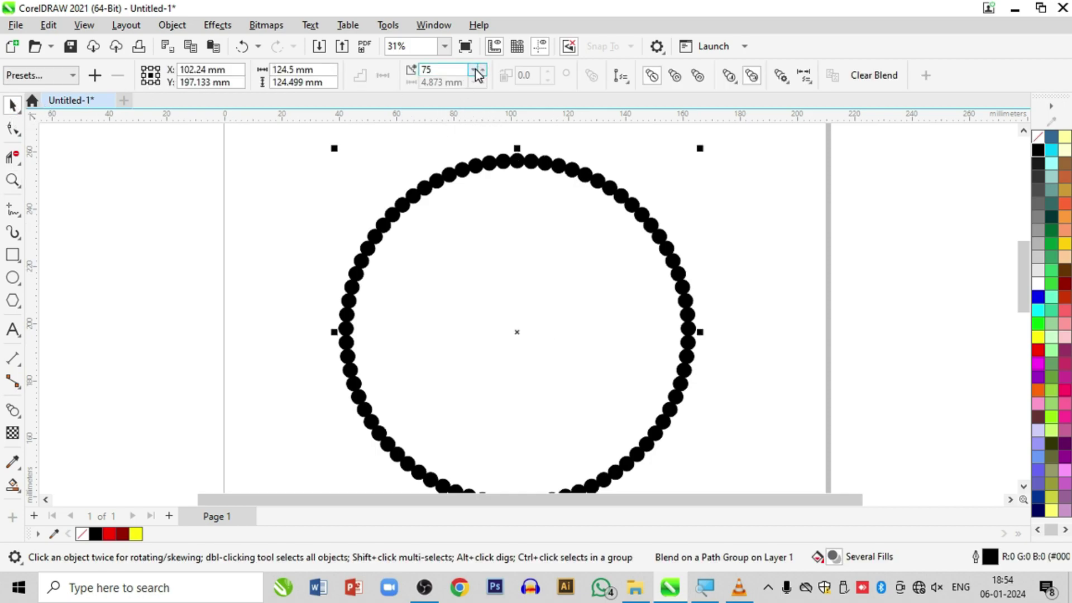
left_click(483, 70)
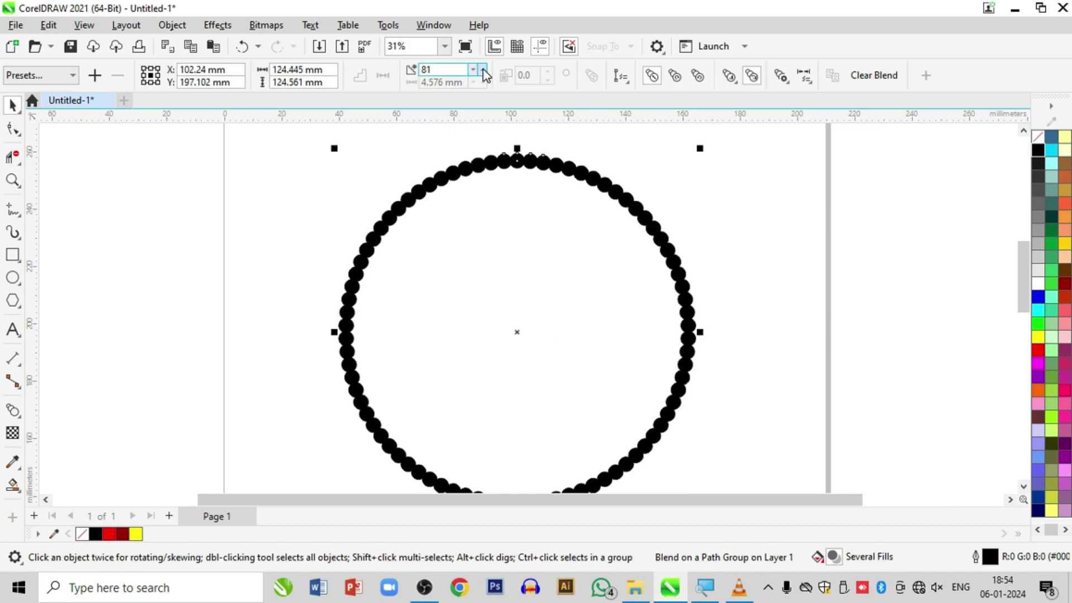
left_click(483, 70)
left_click(483, 69)
left_click(483, 70)
left_click(483, 69)
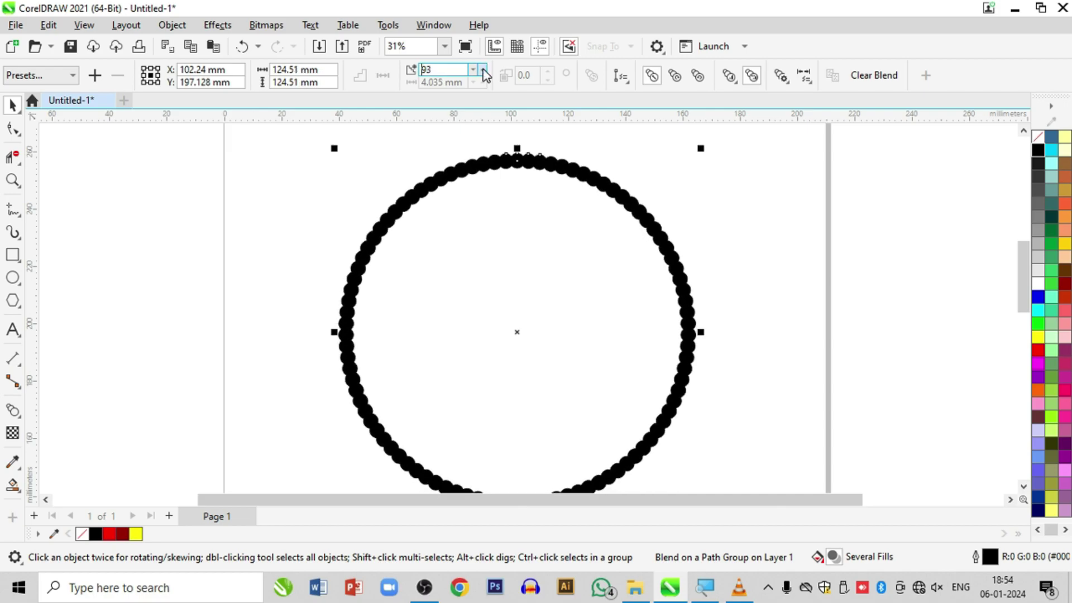
left_click(483, 69)
left_click(483, 69)
left_click(483, 69)
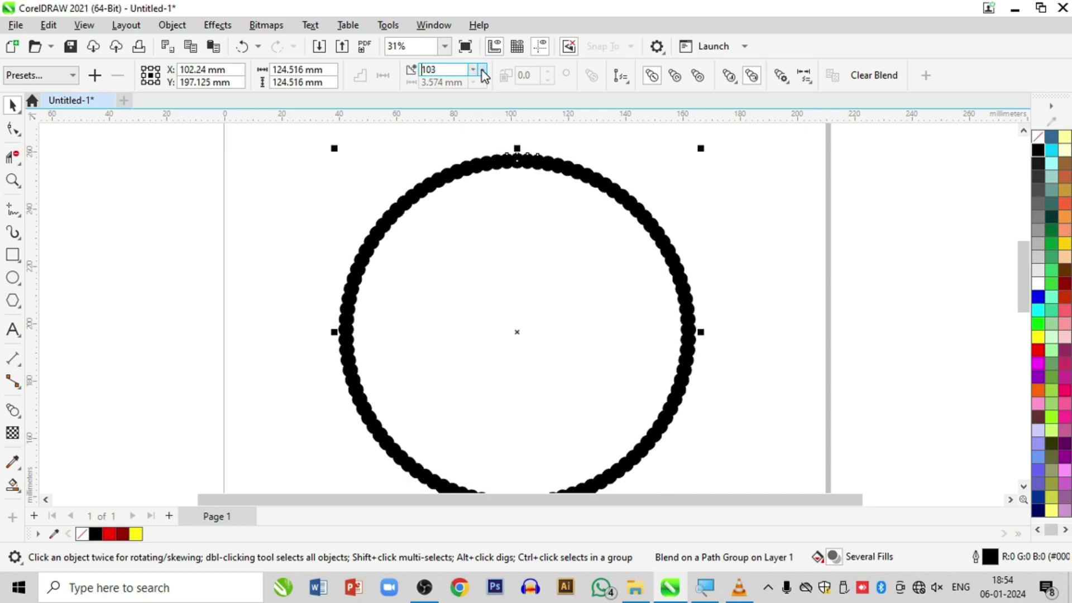
left_click(483, 70)
left_click(483, 69)
left_click(483, 69)
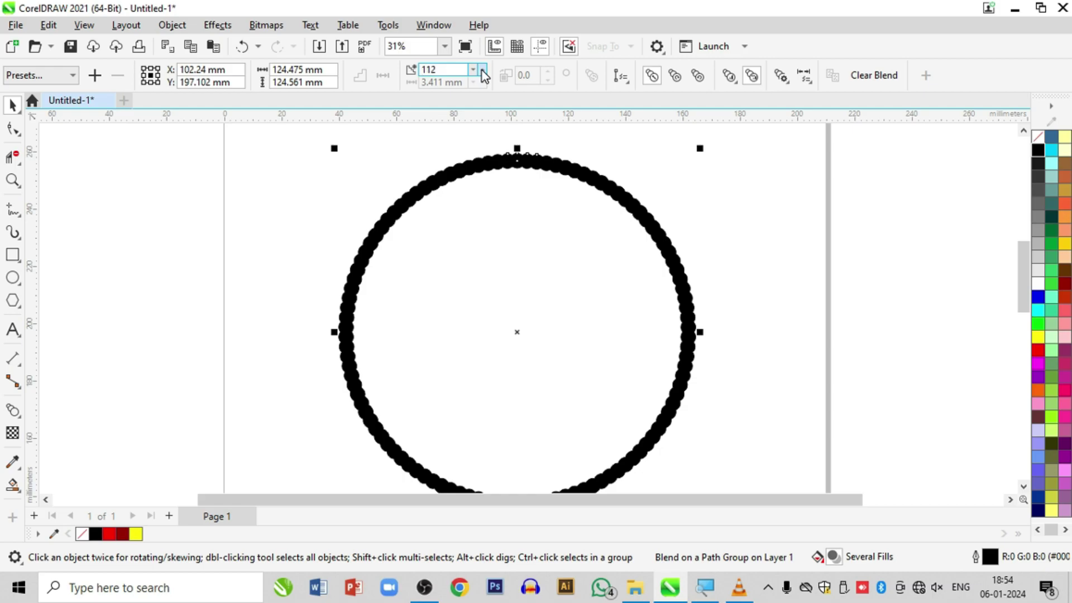
left_click(483, 69)
left_click(483, 69)
left_click(483, 69)
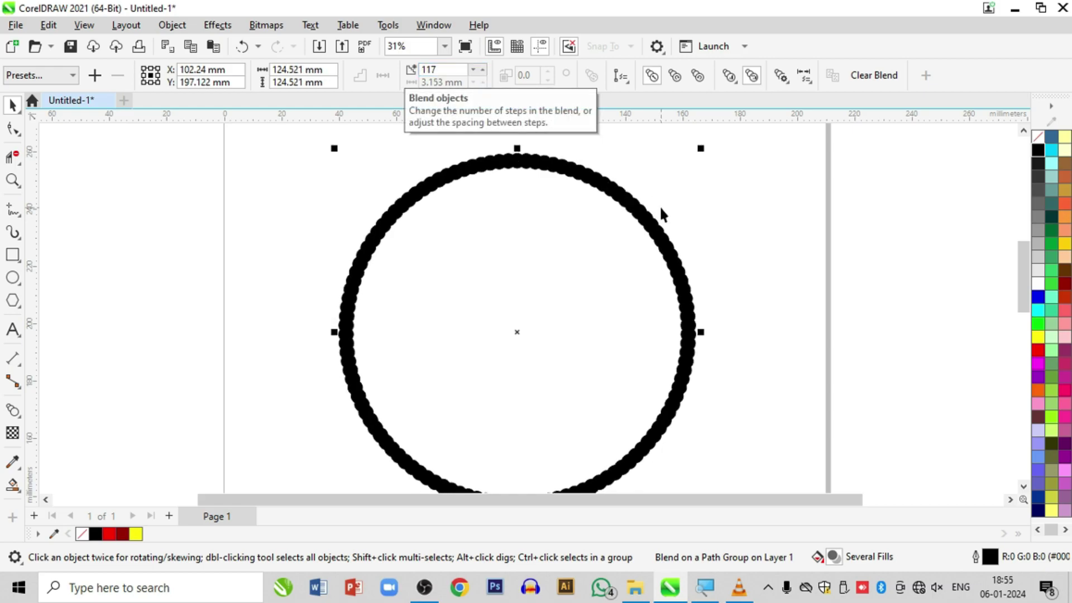
left_click(712, 215)
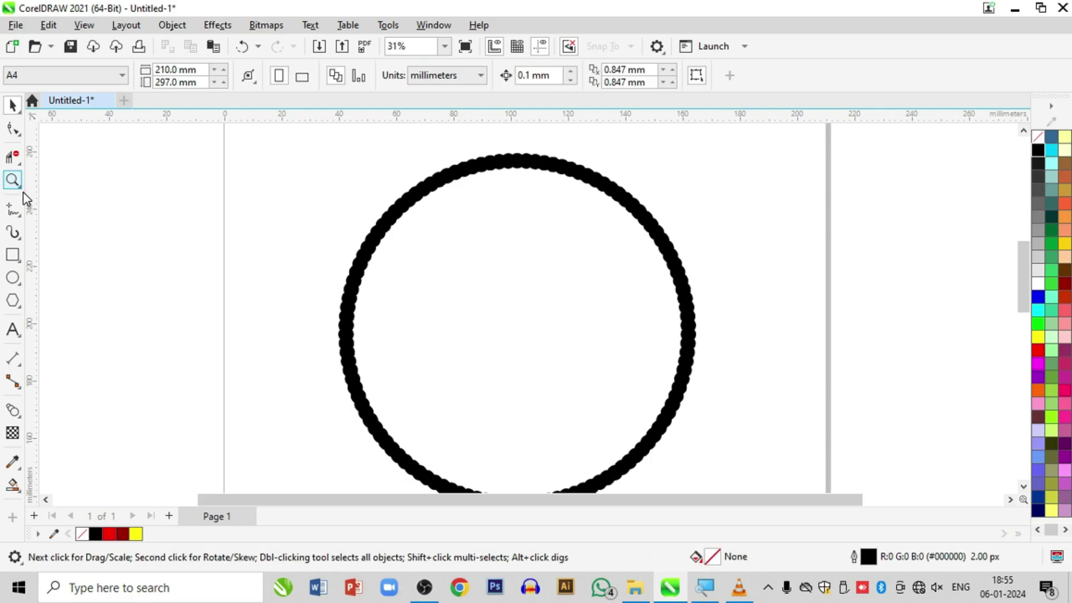
- Duplicate the ring blend scaled inward to about 86% inside the outer ring
scroll(391, 201, "down", 1)
left_click(575, 207)
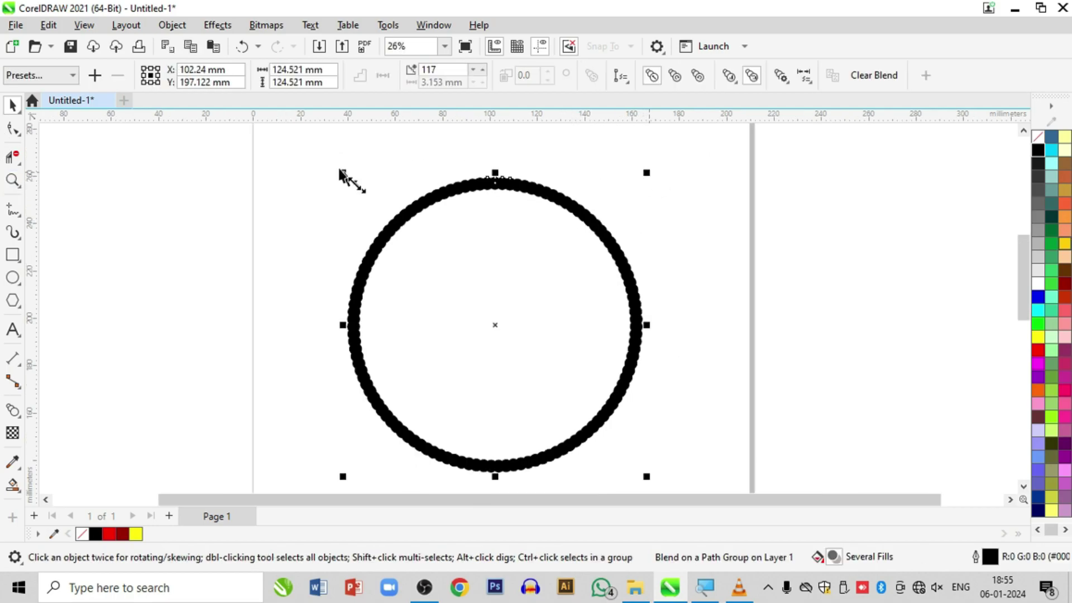
left_click_drag(279, 139, 727, 478)
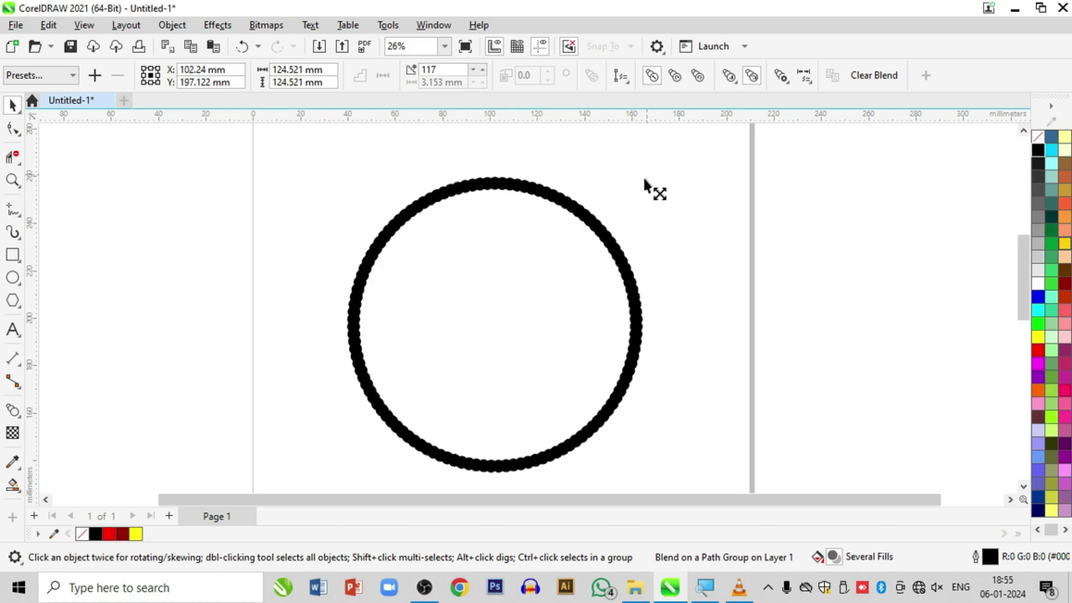
left_click_drag(647, 172, 642, 199)
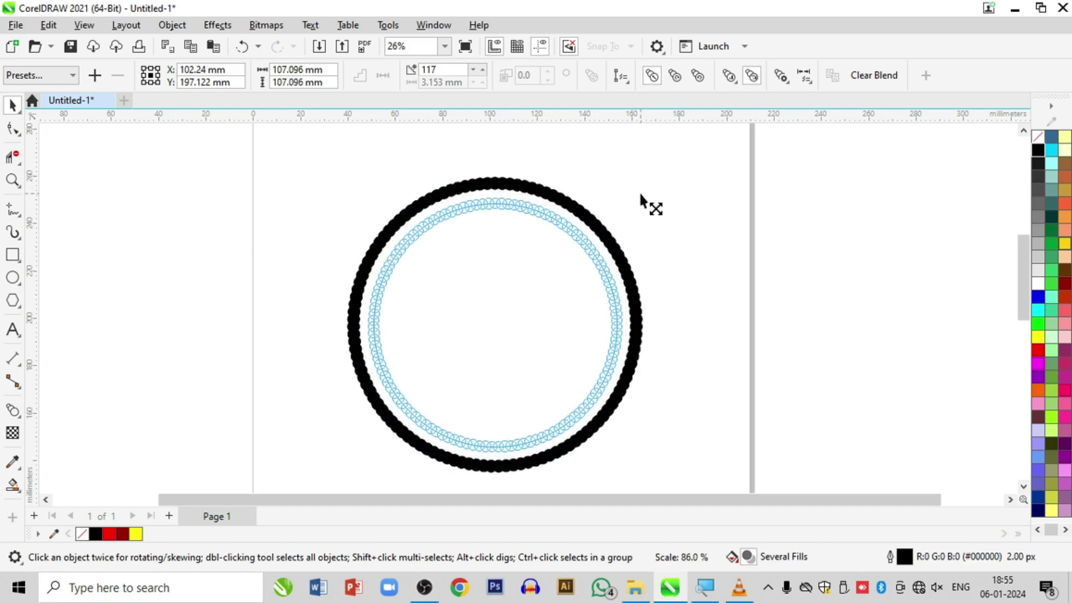
left_click_drag(641, 195, 645, 192)
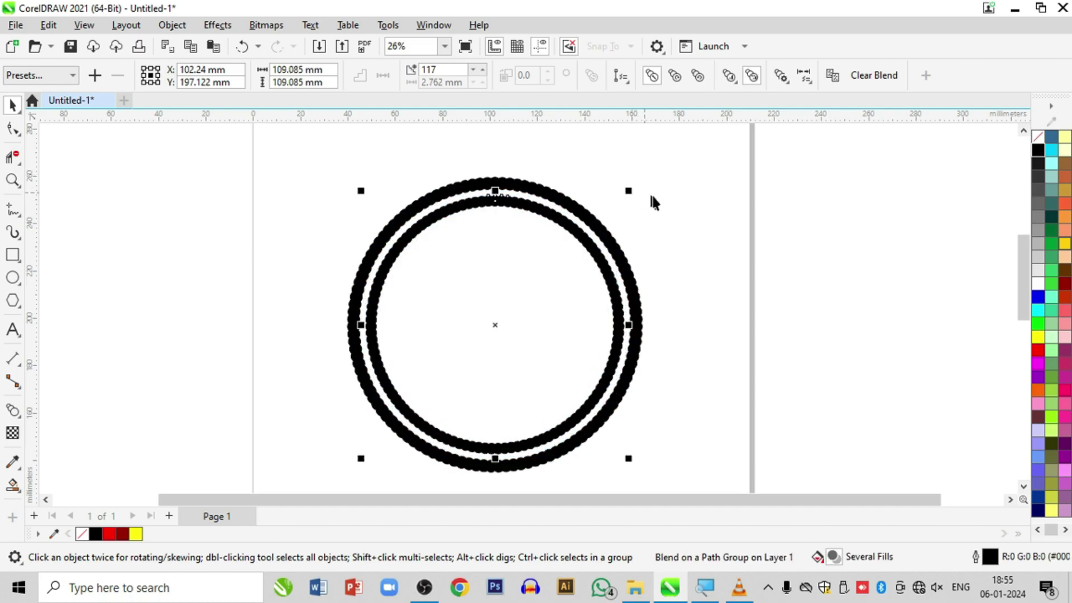
- Lower the inner ring's blend to 76 spaced-out dots
left_click(473, 69)
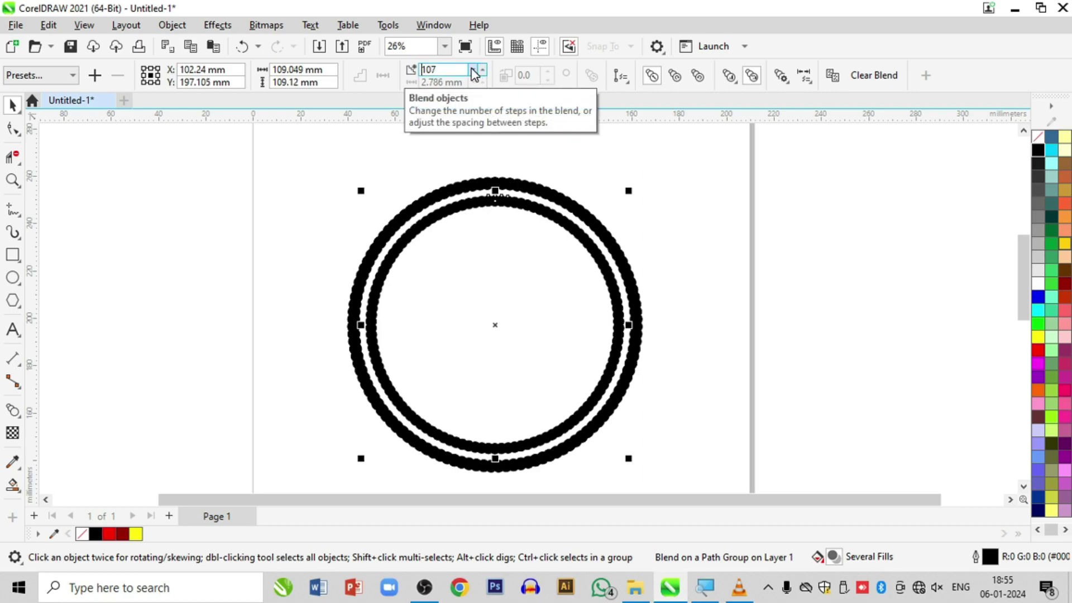
left_click_drag(472, 70, 471, 71)
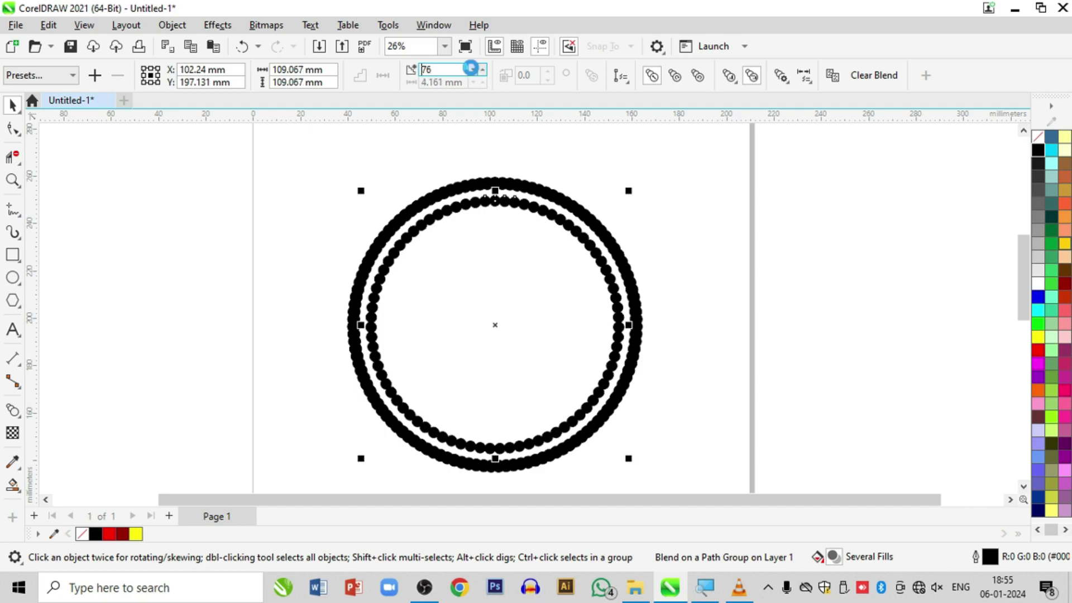
left_click(755, 282)
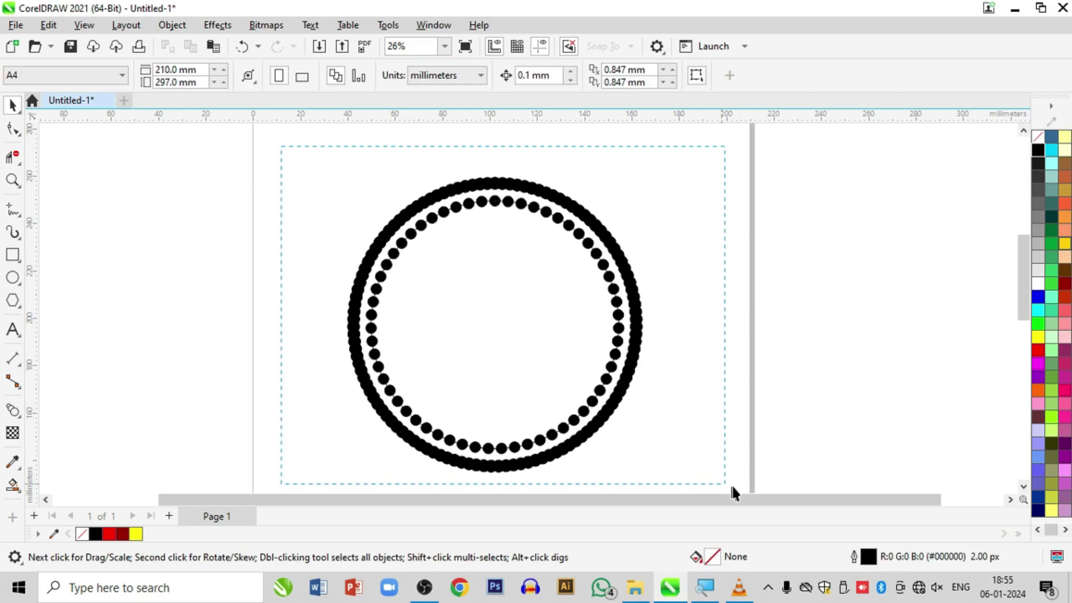
- Remove the outline from every object in both rings
scroll(736, 485, "down", 1)
key("ctrl+a")
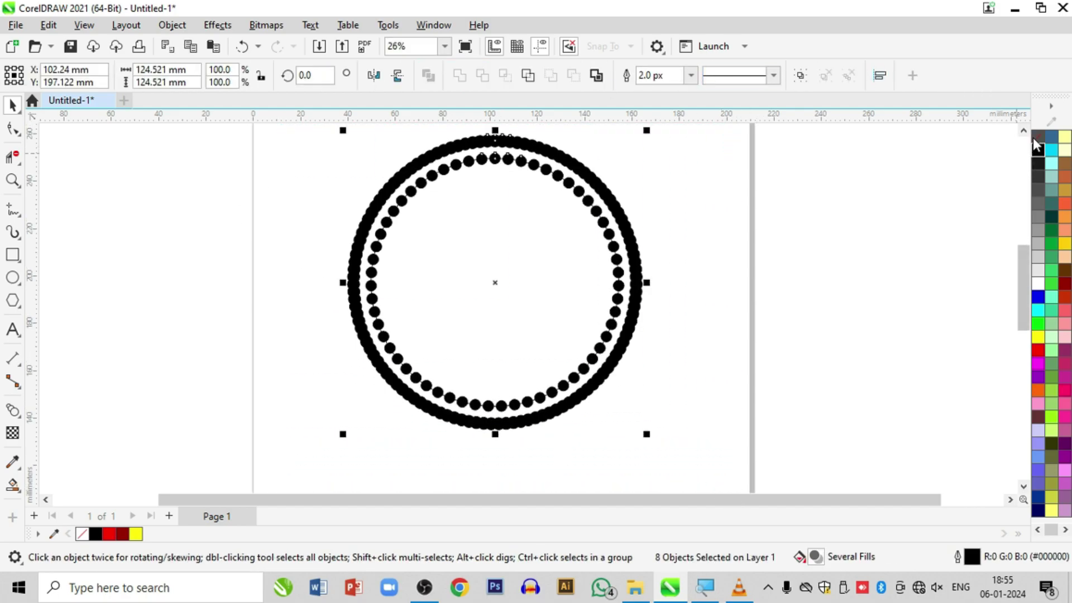
right_click(1035, 141)
left_click(1005, 146)
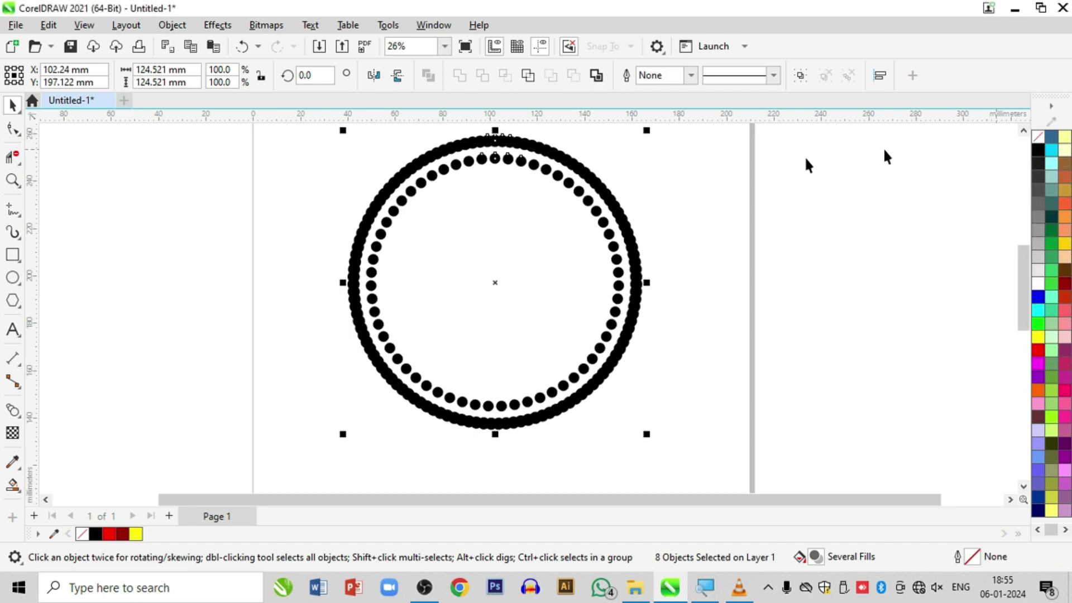
left_click(679, 185)
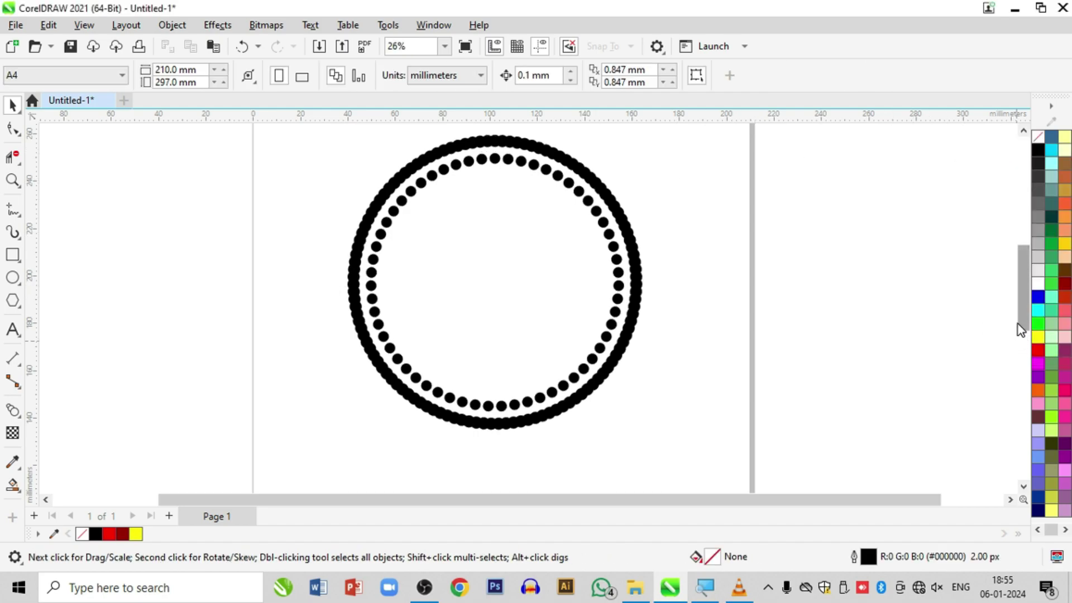
- Zoom in on the rings to compare dot spacing, then zoom back out
scroll(1023, 320, "up", 2)
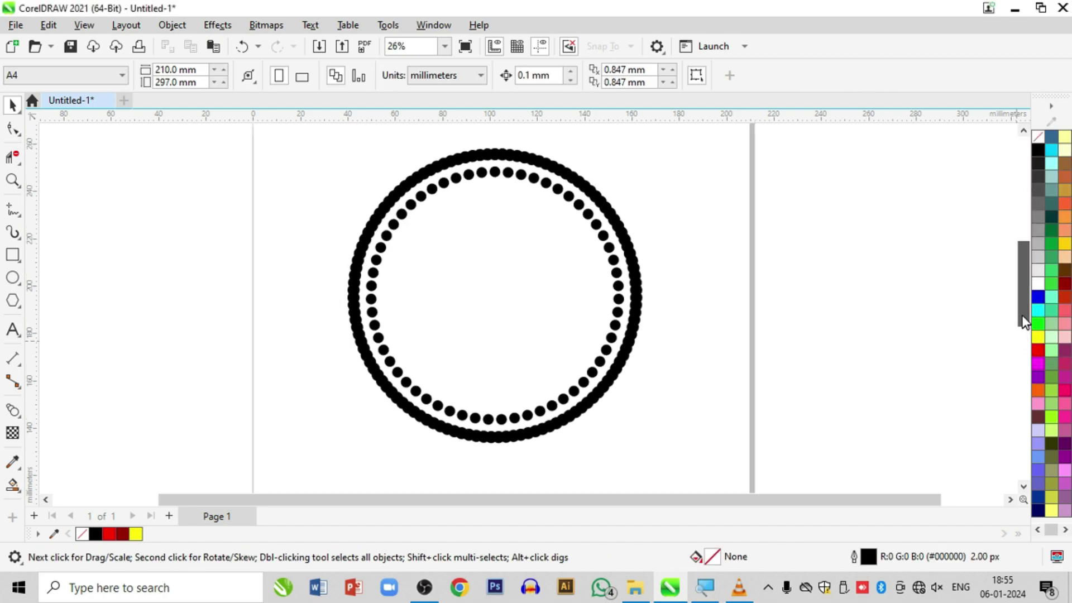
left_click(12, 179)
left_click_drag(332, 141, 702, 453)
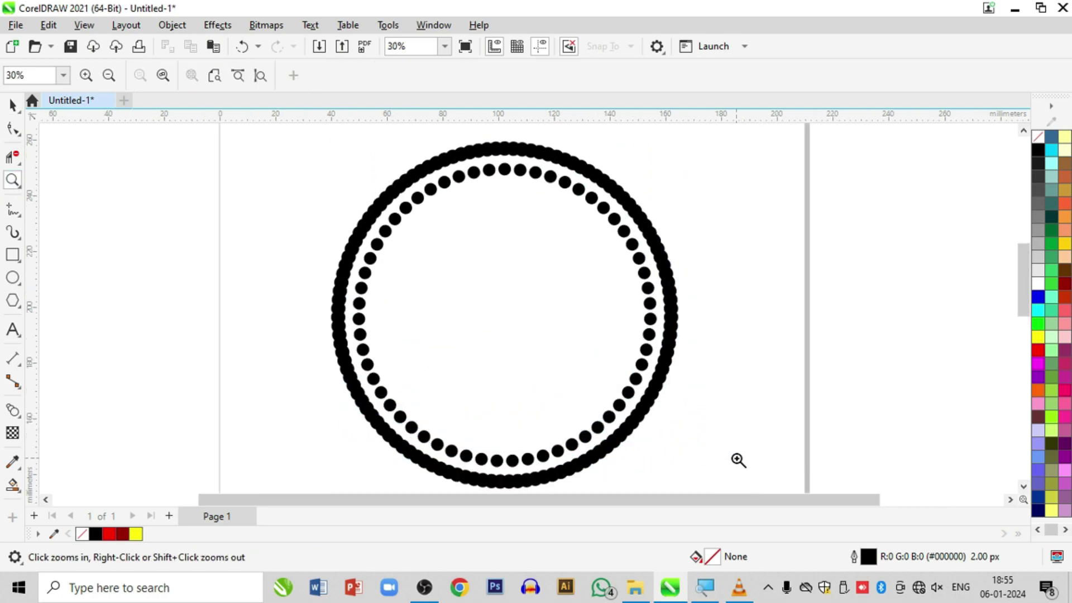
left_click_drag(345, 133, 730, 276)
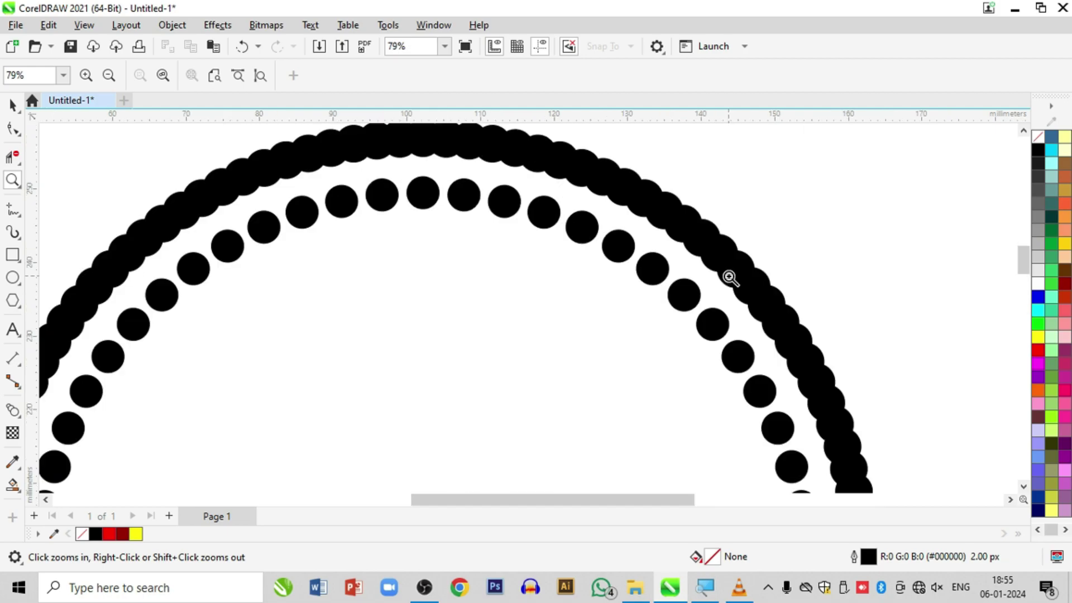
left_click_drag(140, 136, 744, 313)
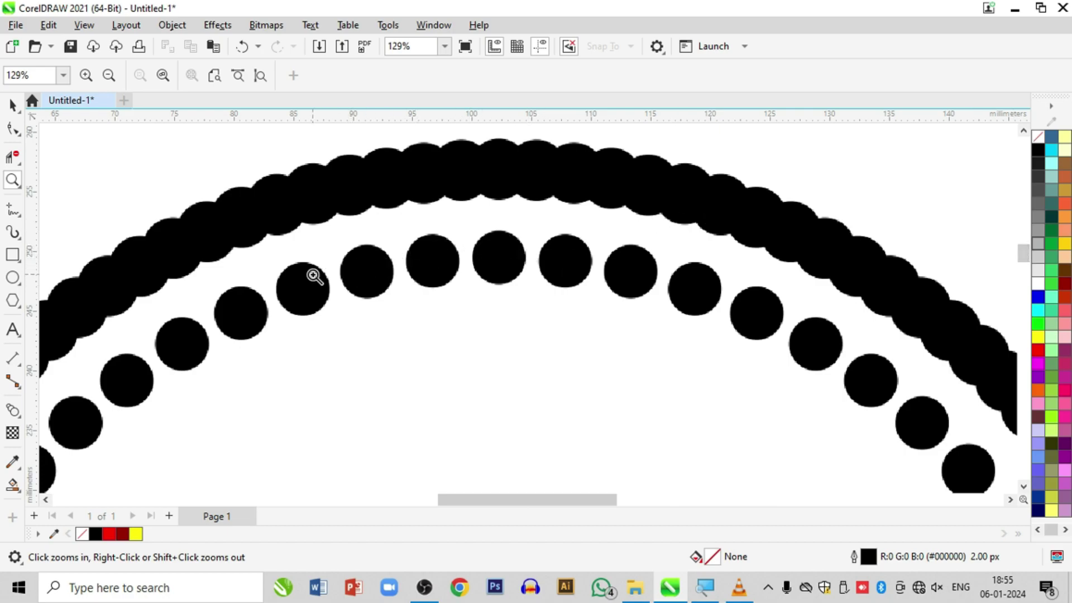
left_click(520, 283, "shift")
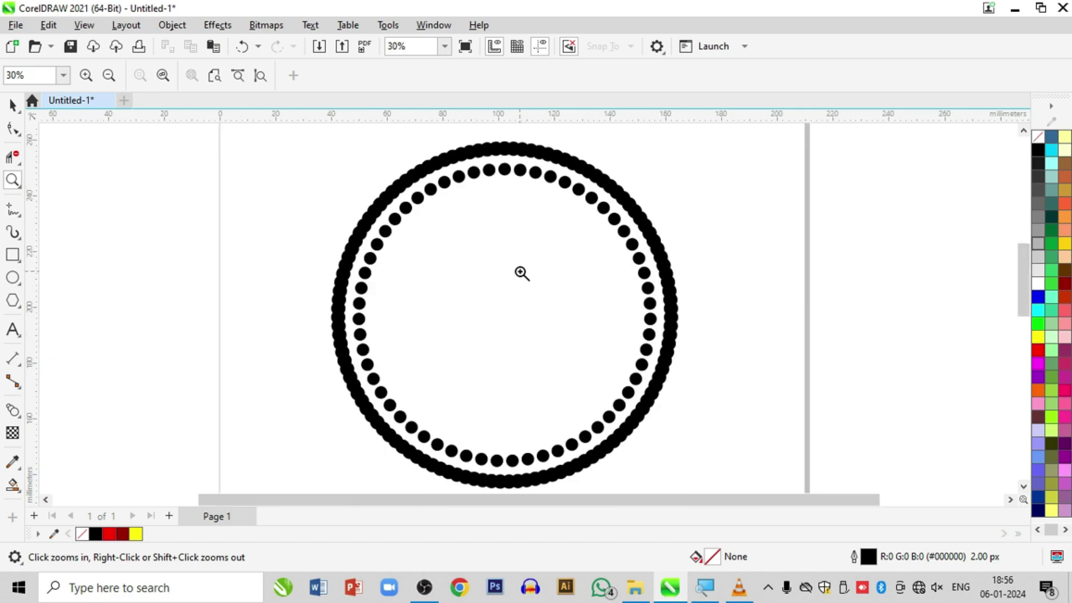
scroll(525, 389, "down", 1)
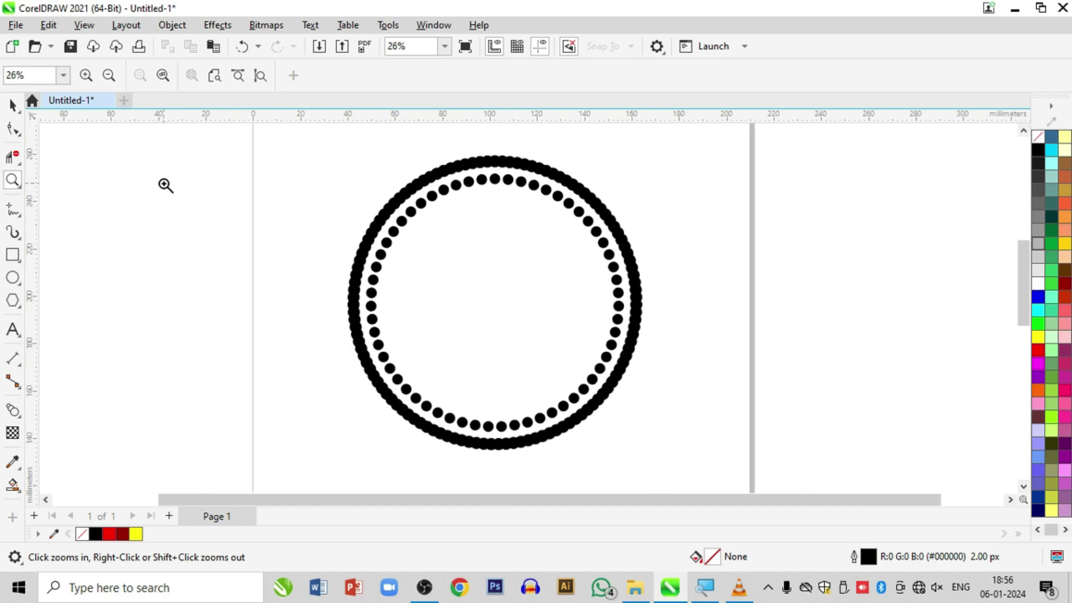
left_click(400, 202)
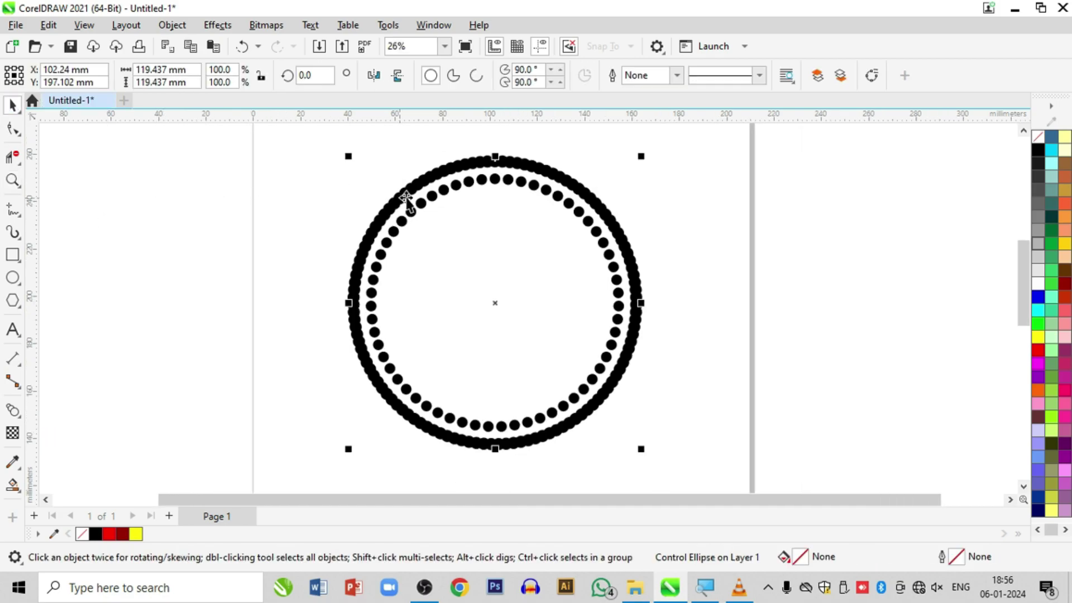
left_click(317, 184)
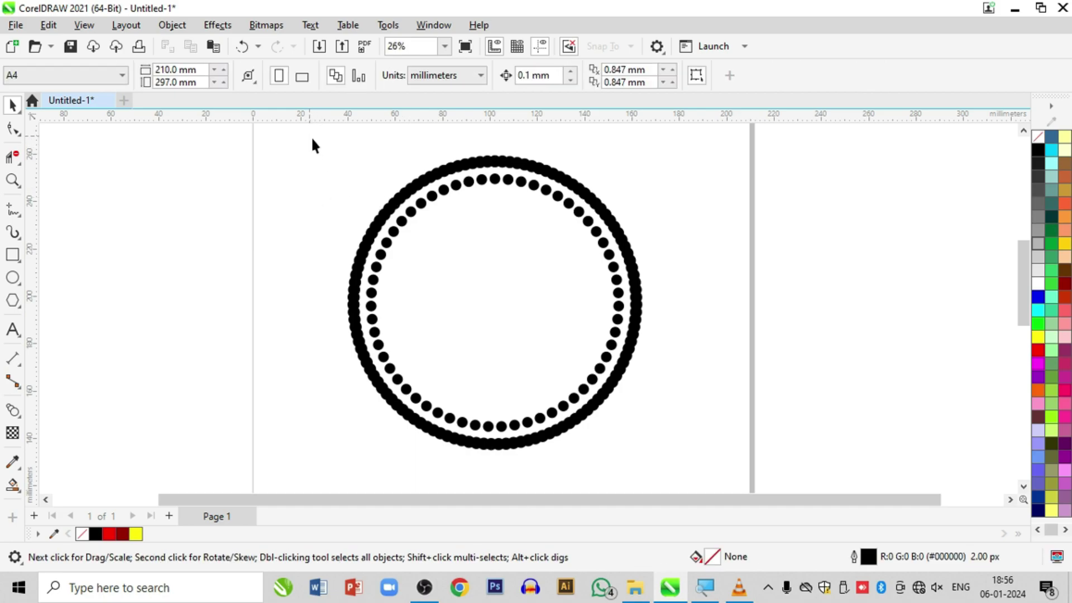
left_click(394, 234)
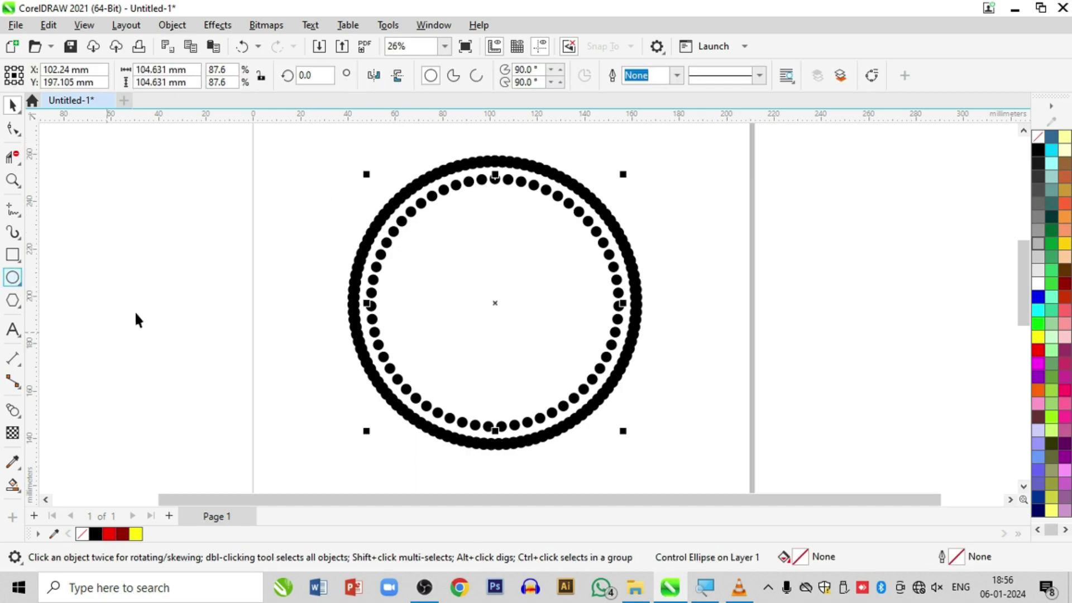
left_click(724, 355)
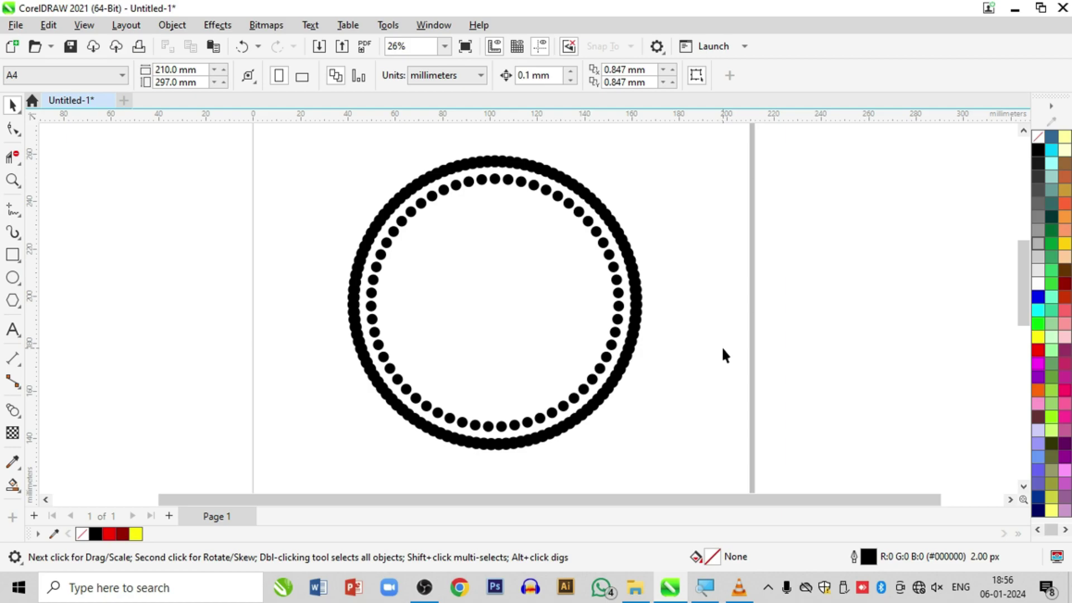